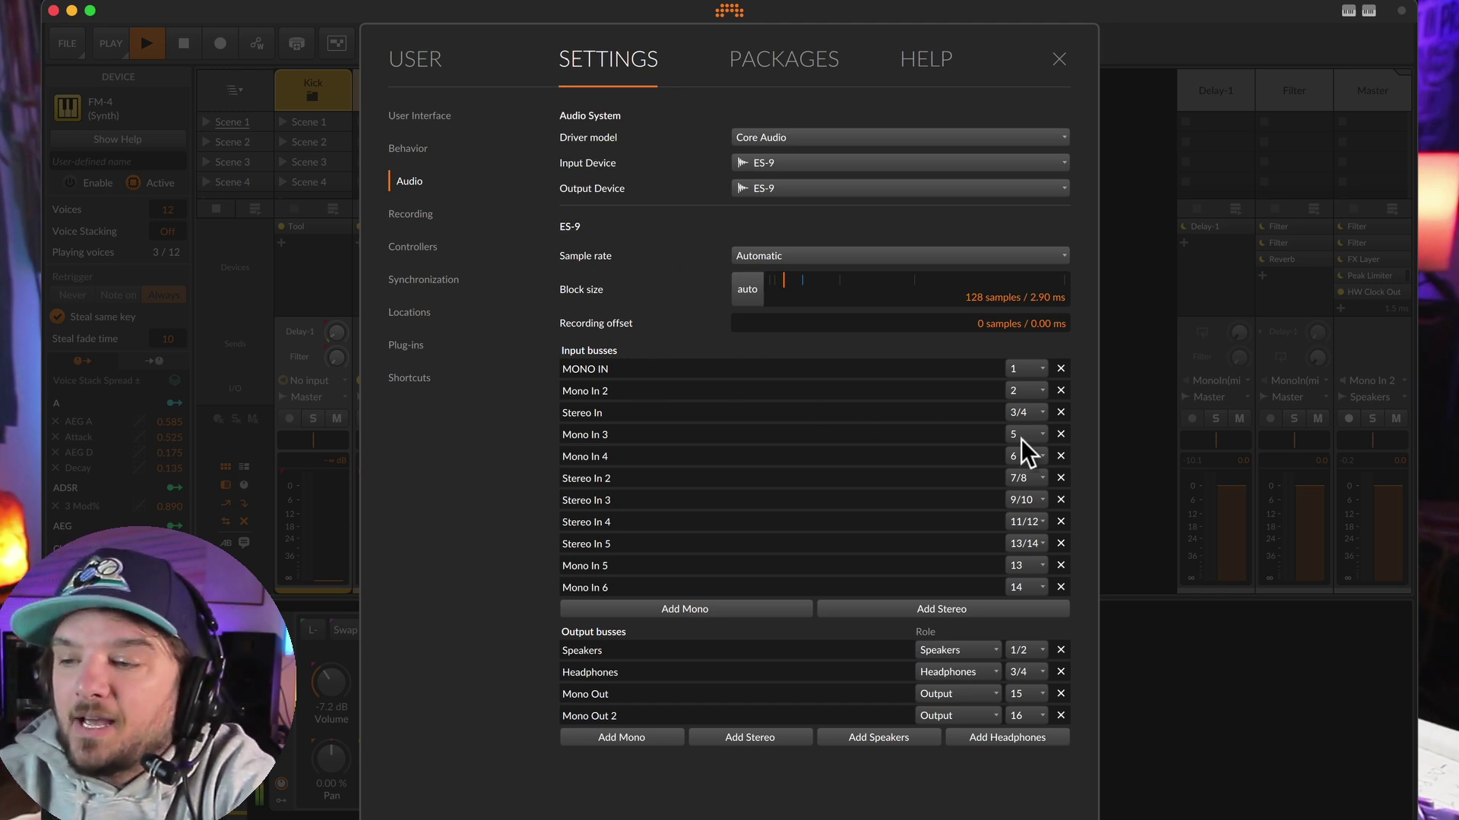
Review the ES-9 input and output busses in the audio settings, and close the settings
click(783, 414)
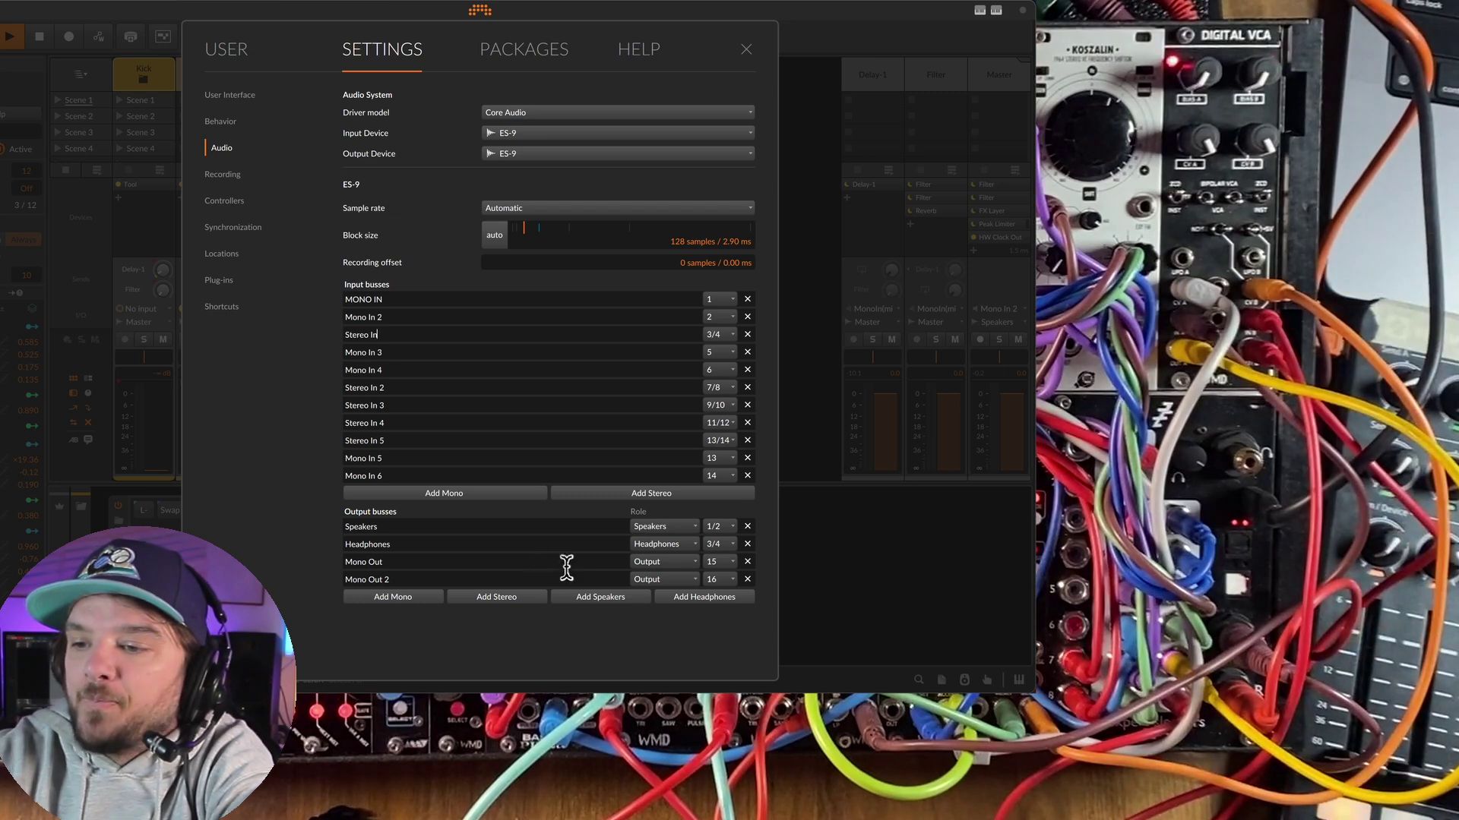
click(419, 581)
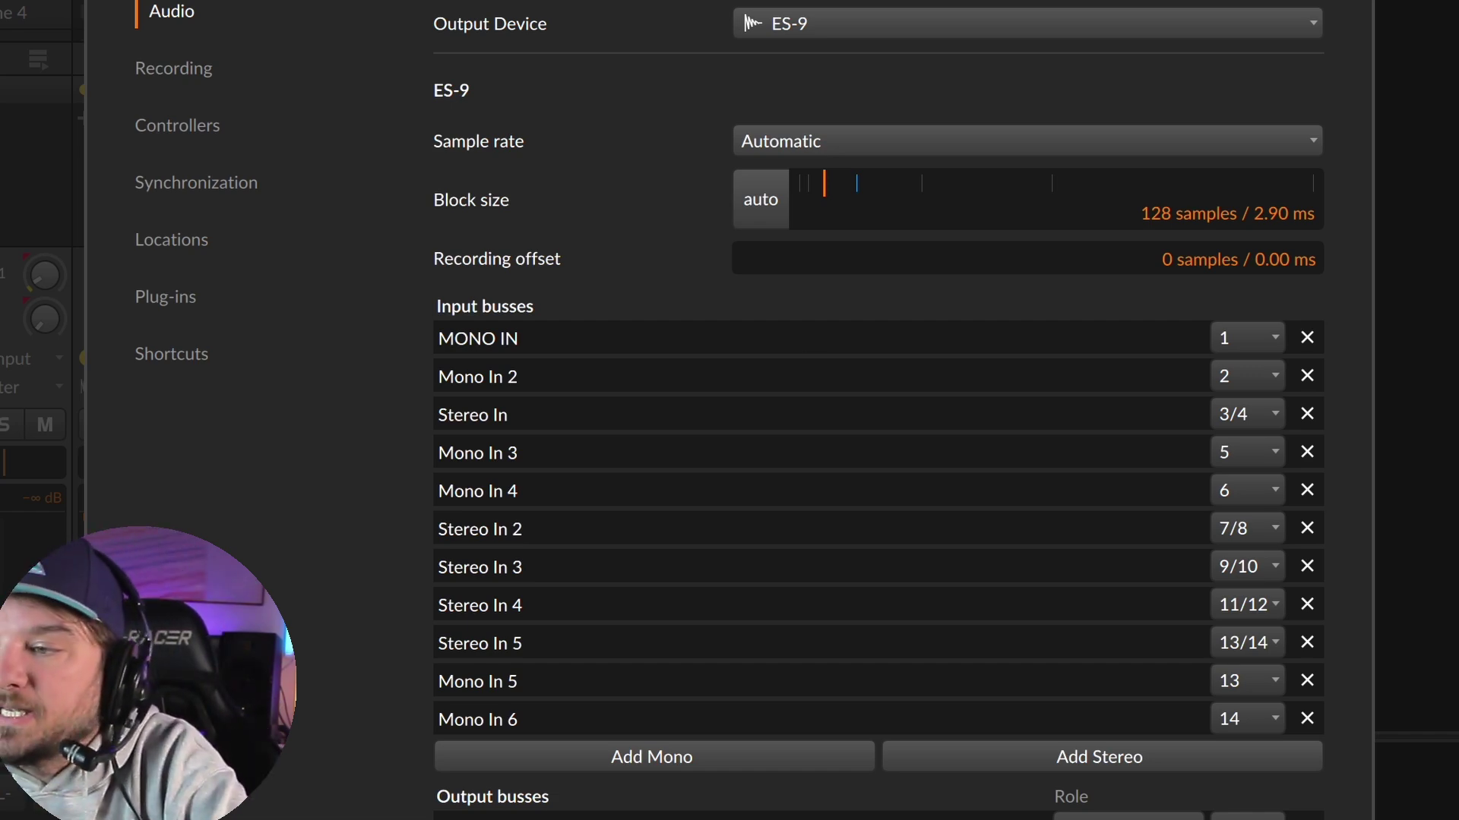
key(Escape)
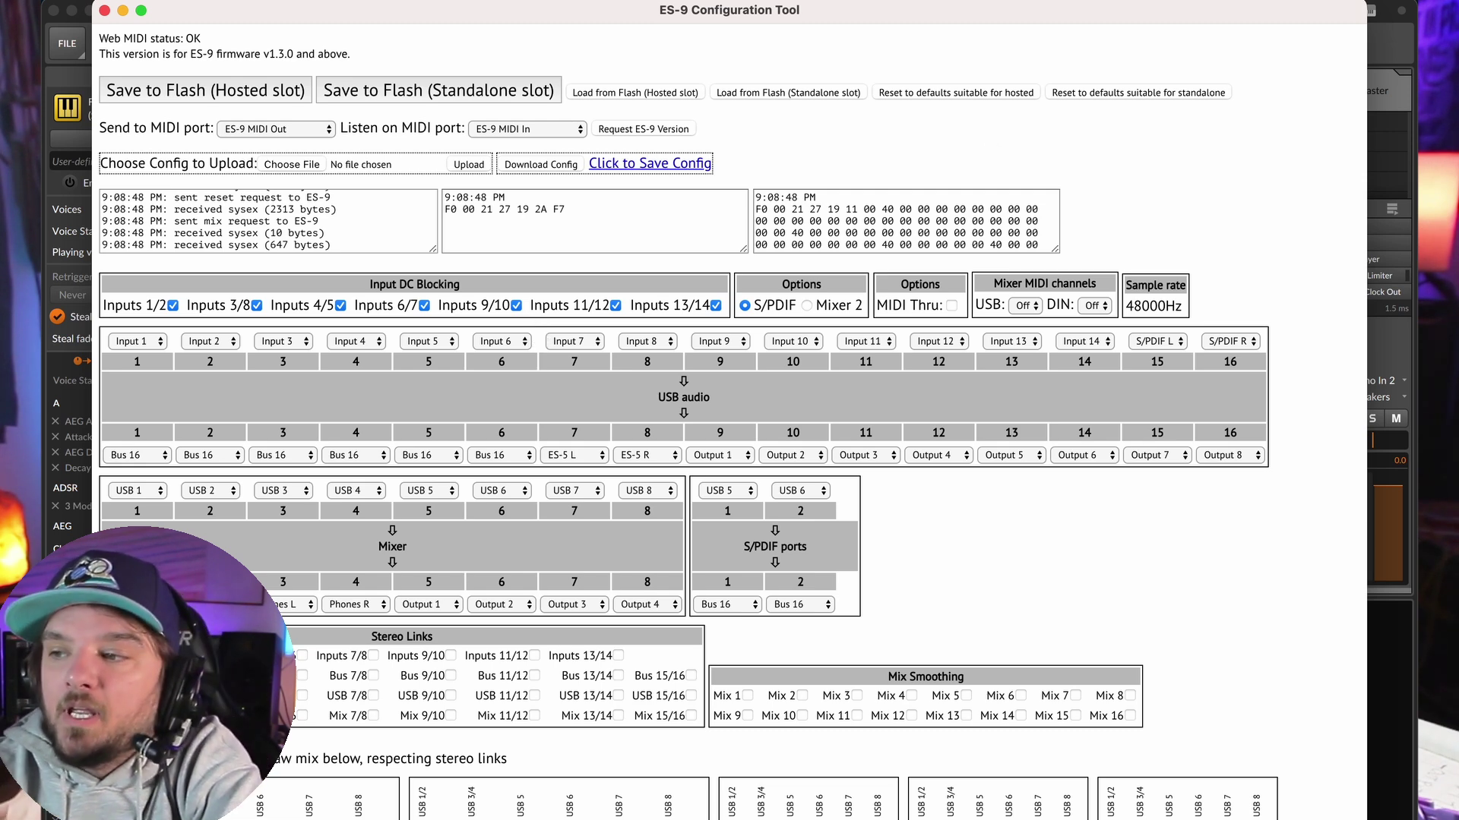
Return to the Bitwig Studio project and add a new instrument track with a Poly Grid device
click(1393, 147)
double_click(1393, 146)
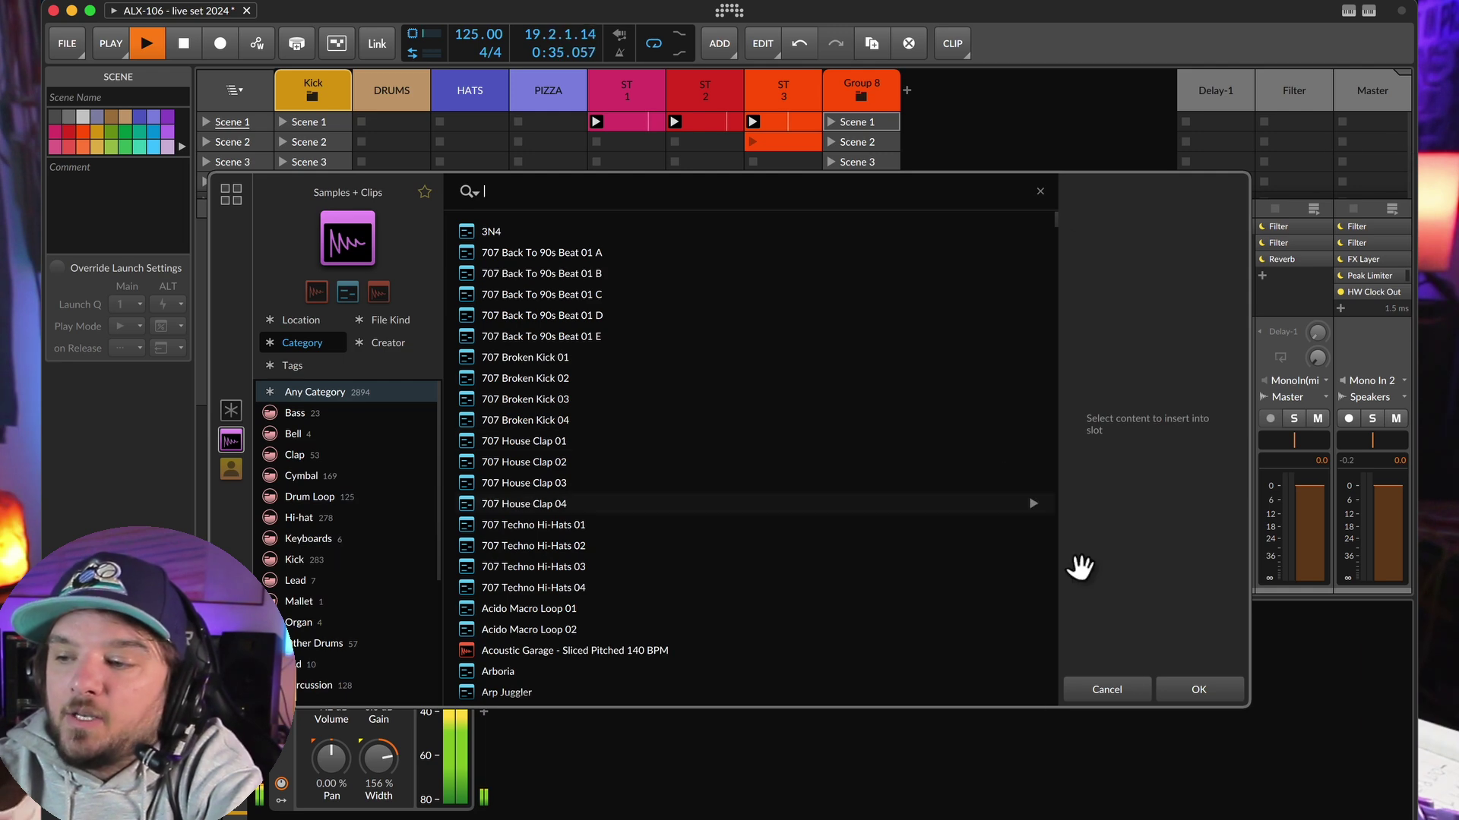
click(1107, 690)
click(907, 92)
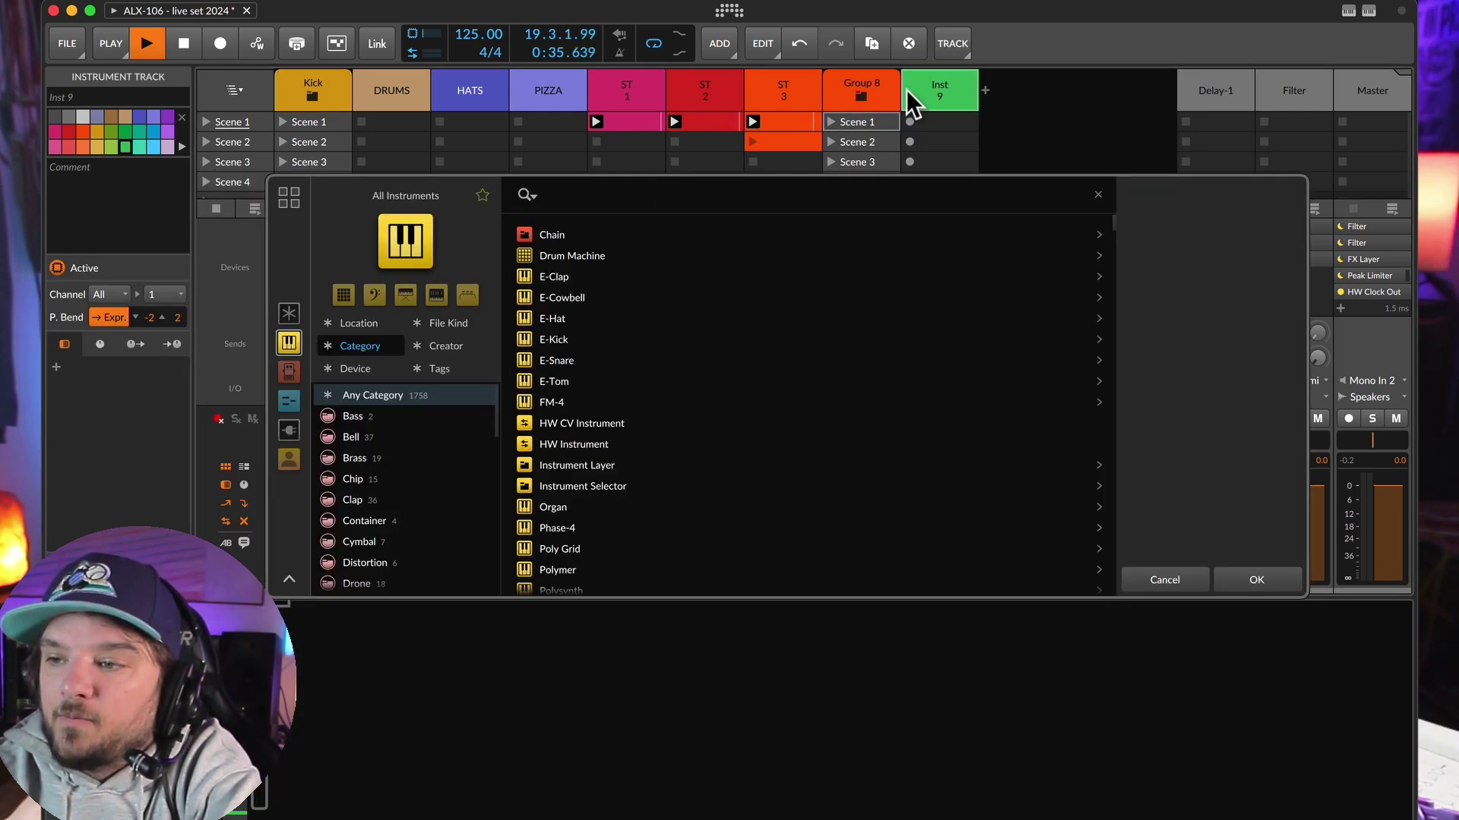
text(grid)
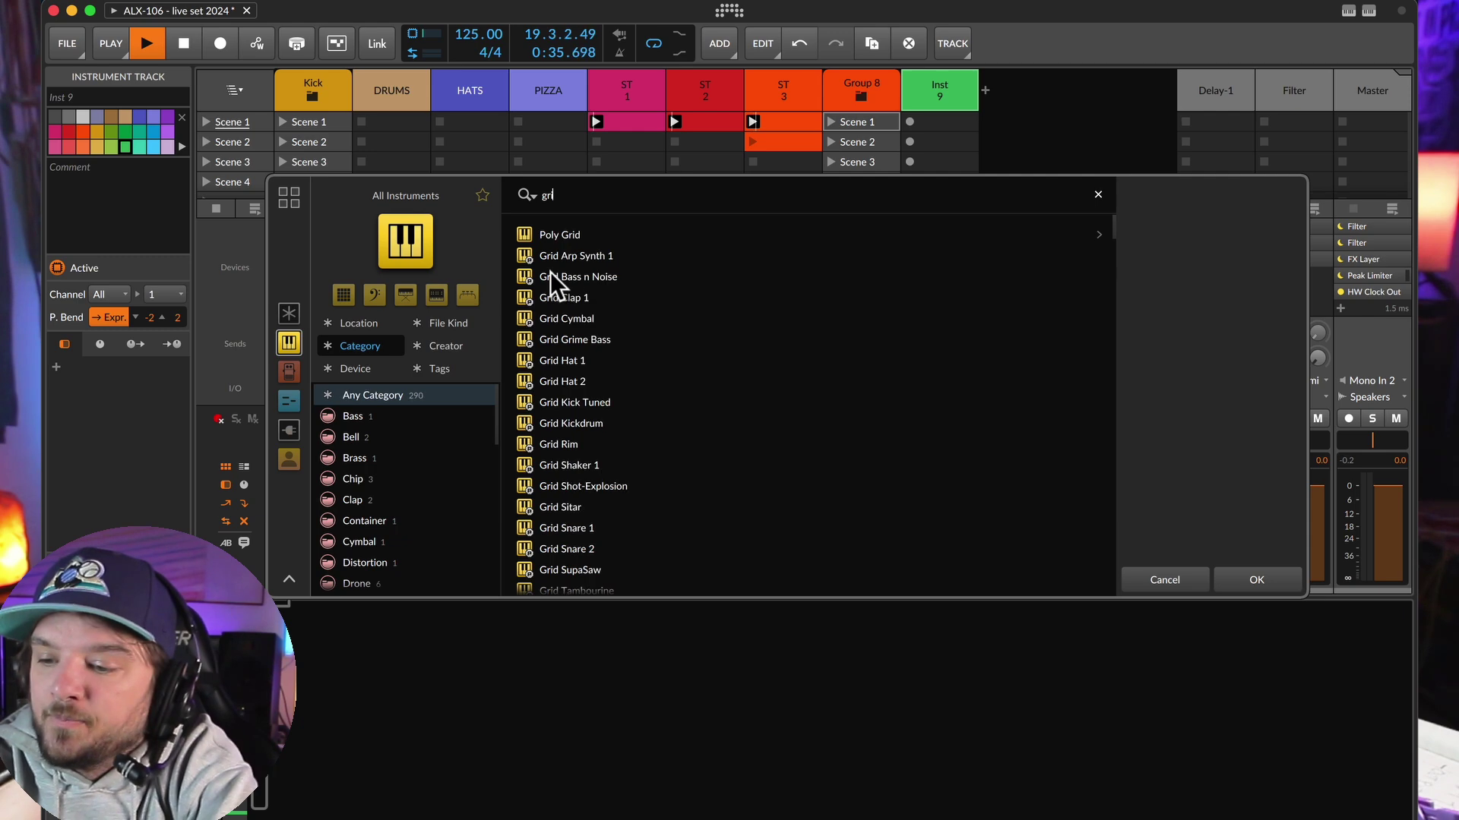
click(606, 236)
click(1292, 585)
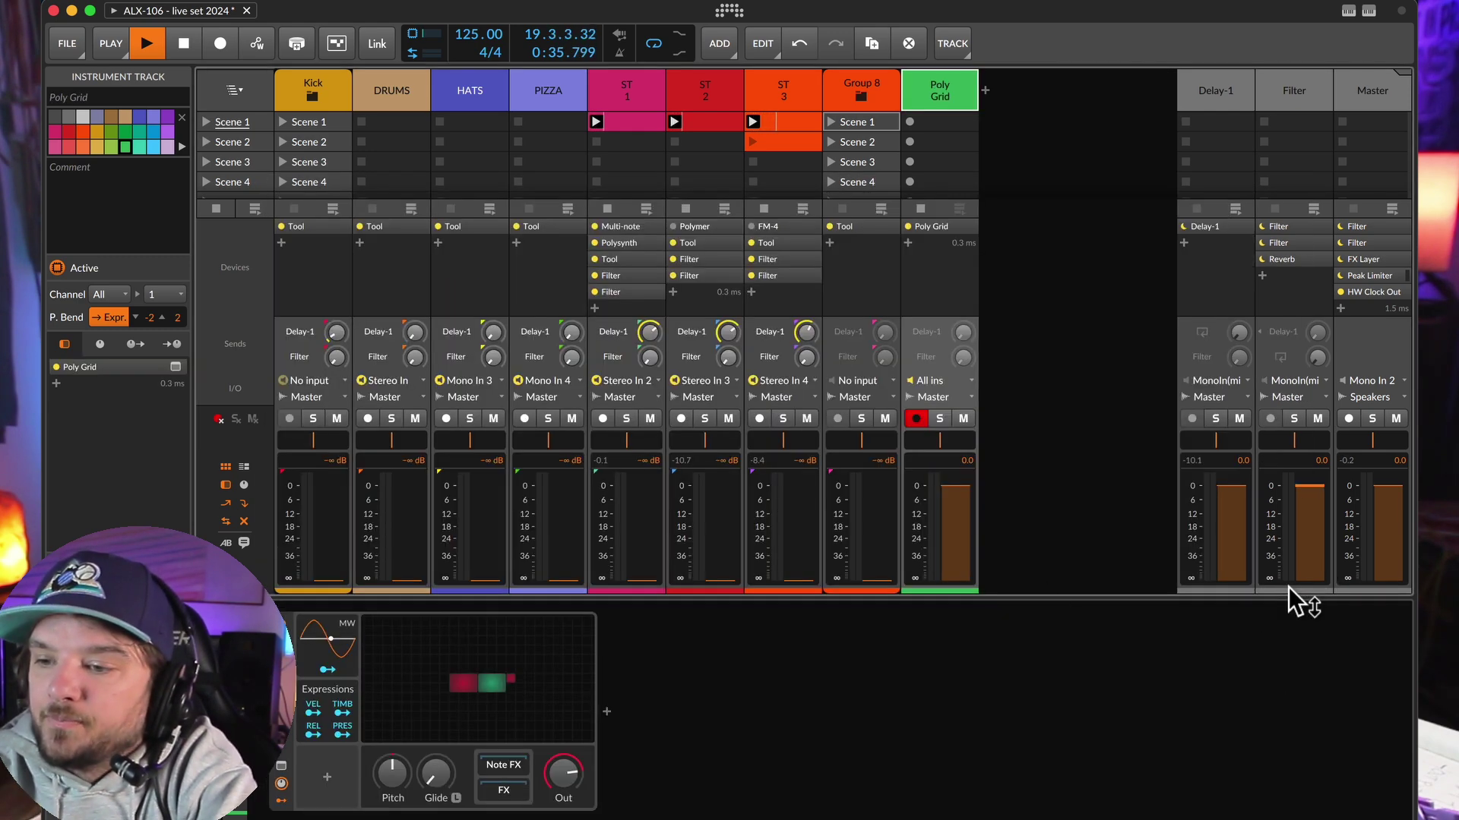
Open the Poly Grid patch for editing and place a CV In module in empty space beside the Union oscillator
click(532, 675)
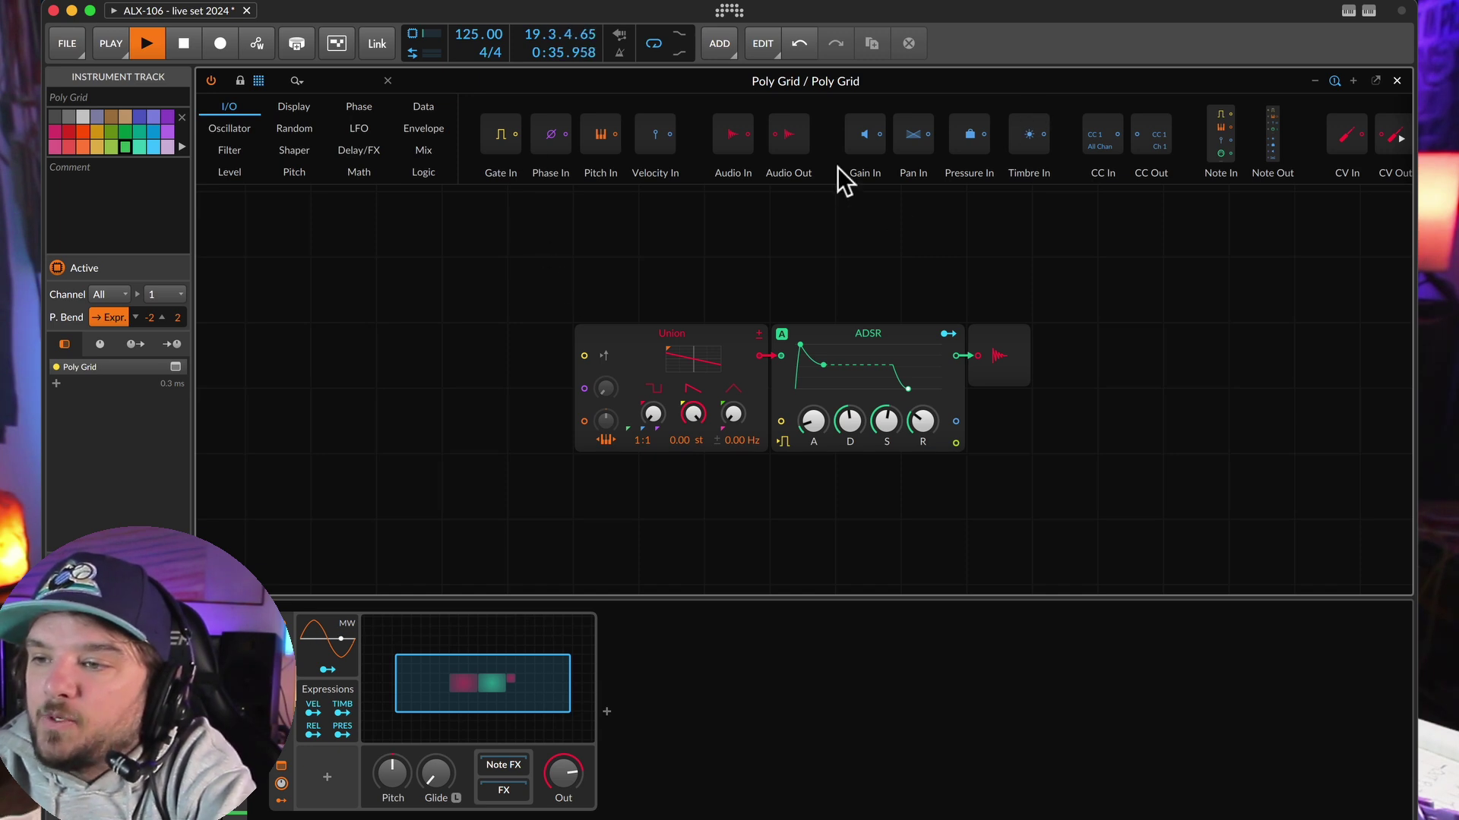
text(cv)
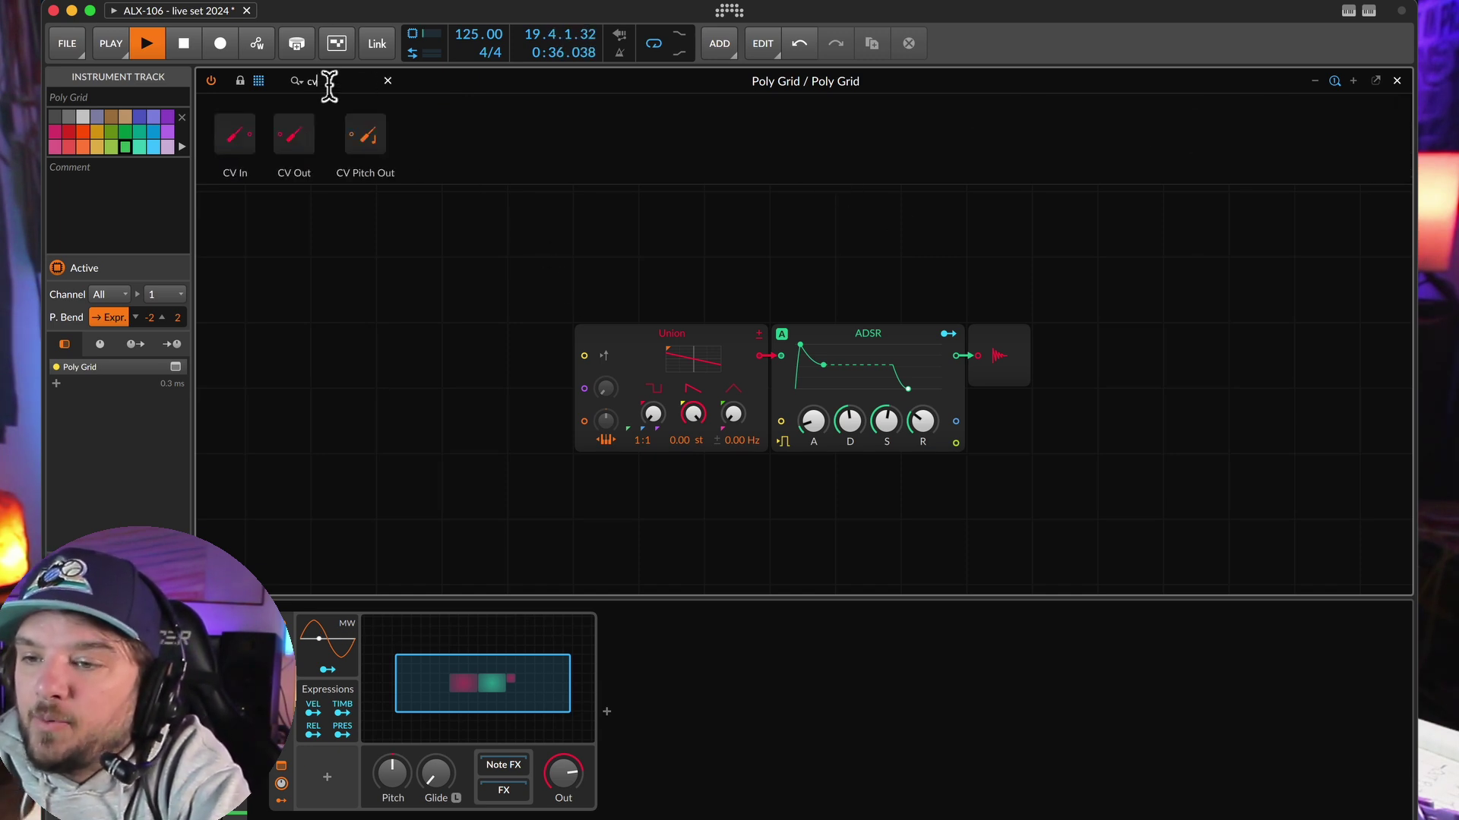
drag(235, 136, 367, 326)
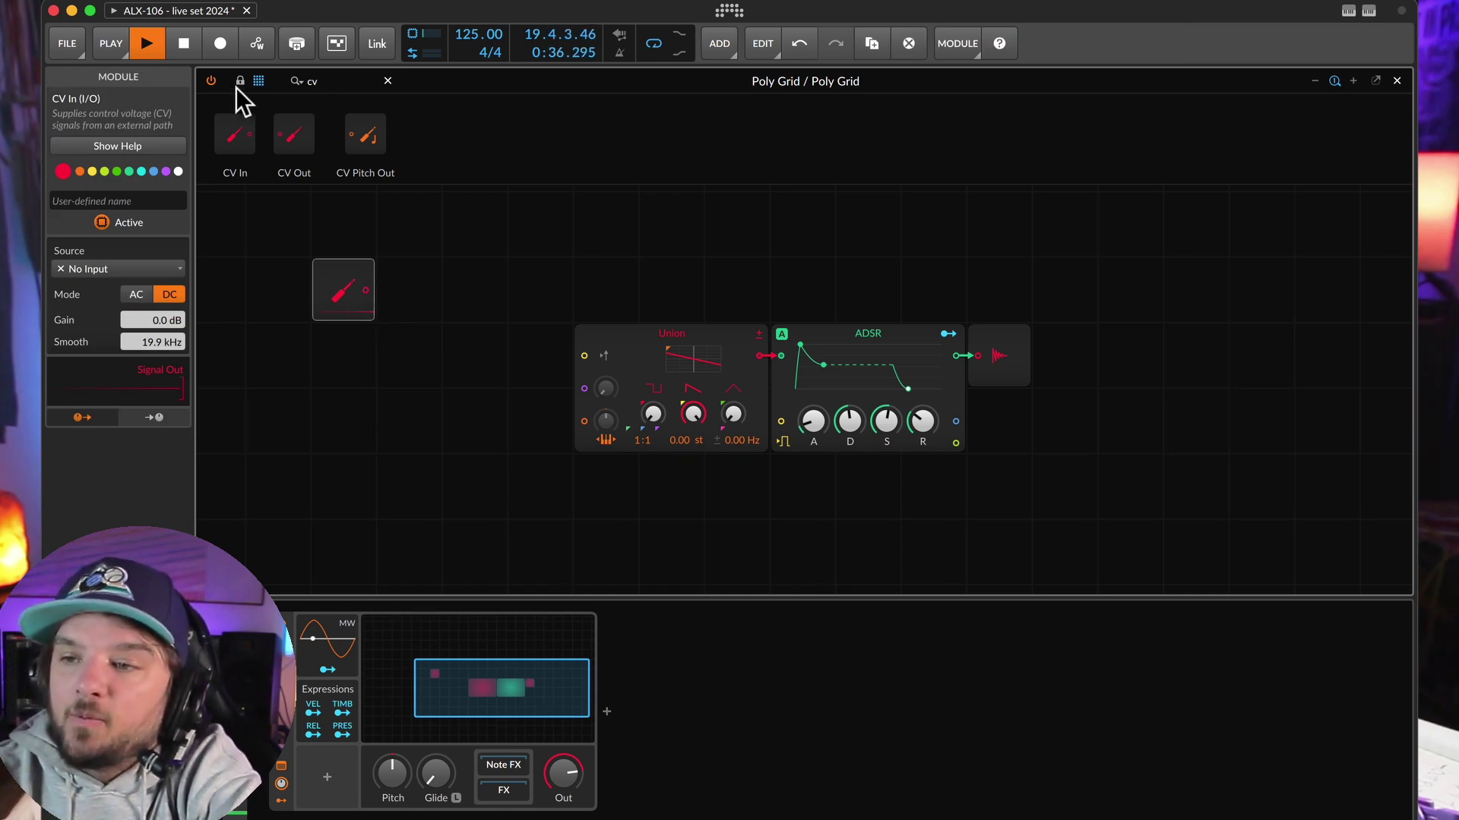
Switch to the ES-9 Configuration Tool, examine the Input DC Blocking options, and return to the Bitwig Studio project
mouse_move(46, 118)
click(68, 290)
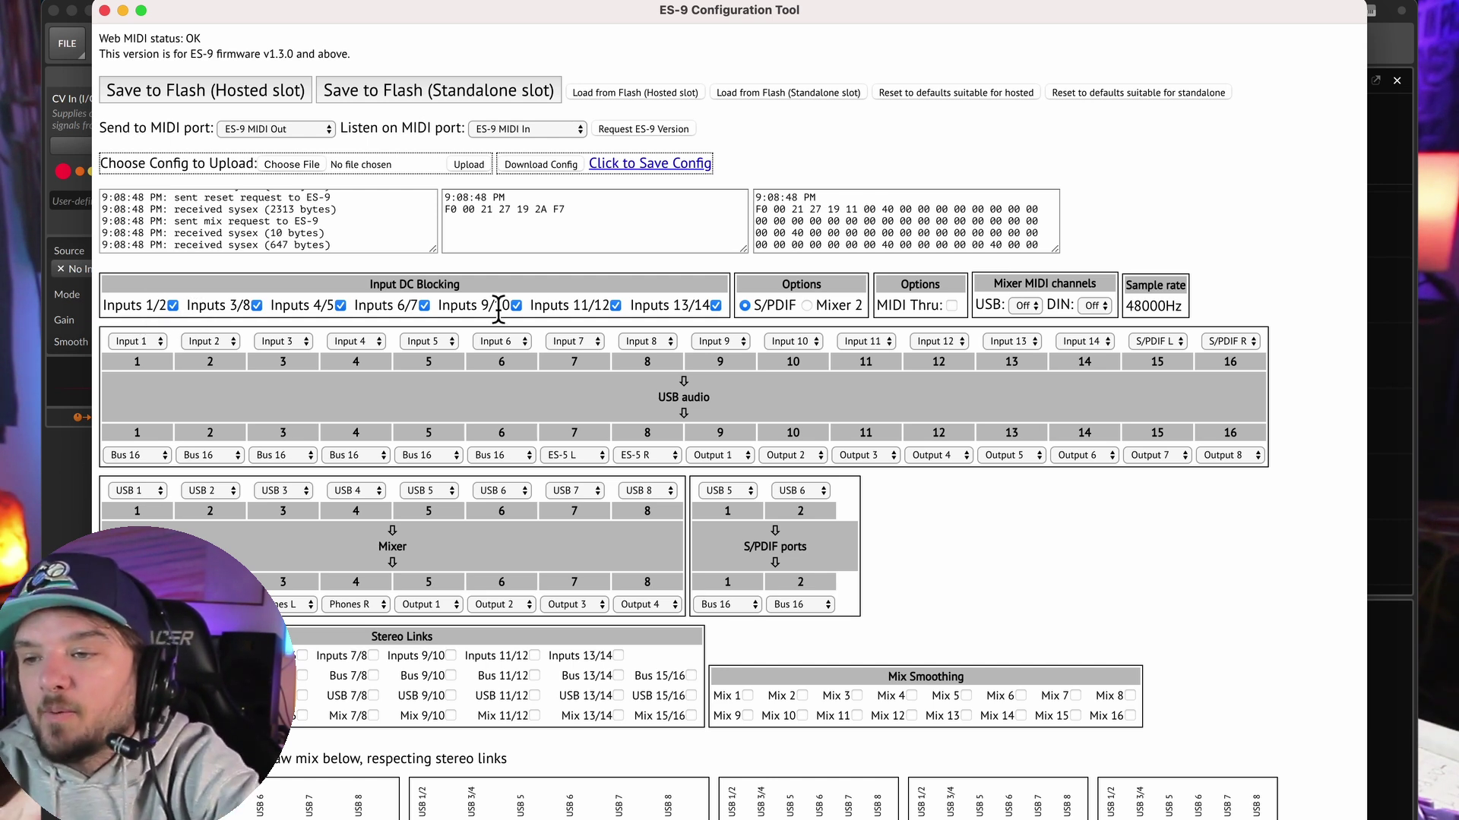
click(64, 470)
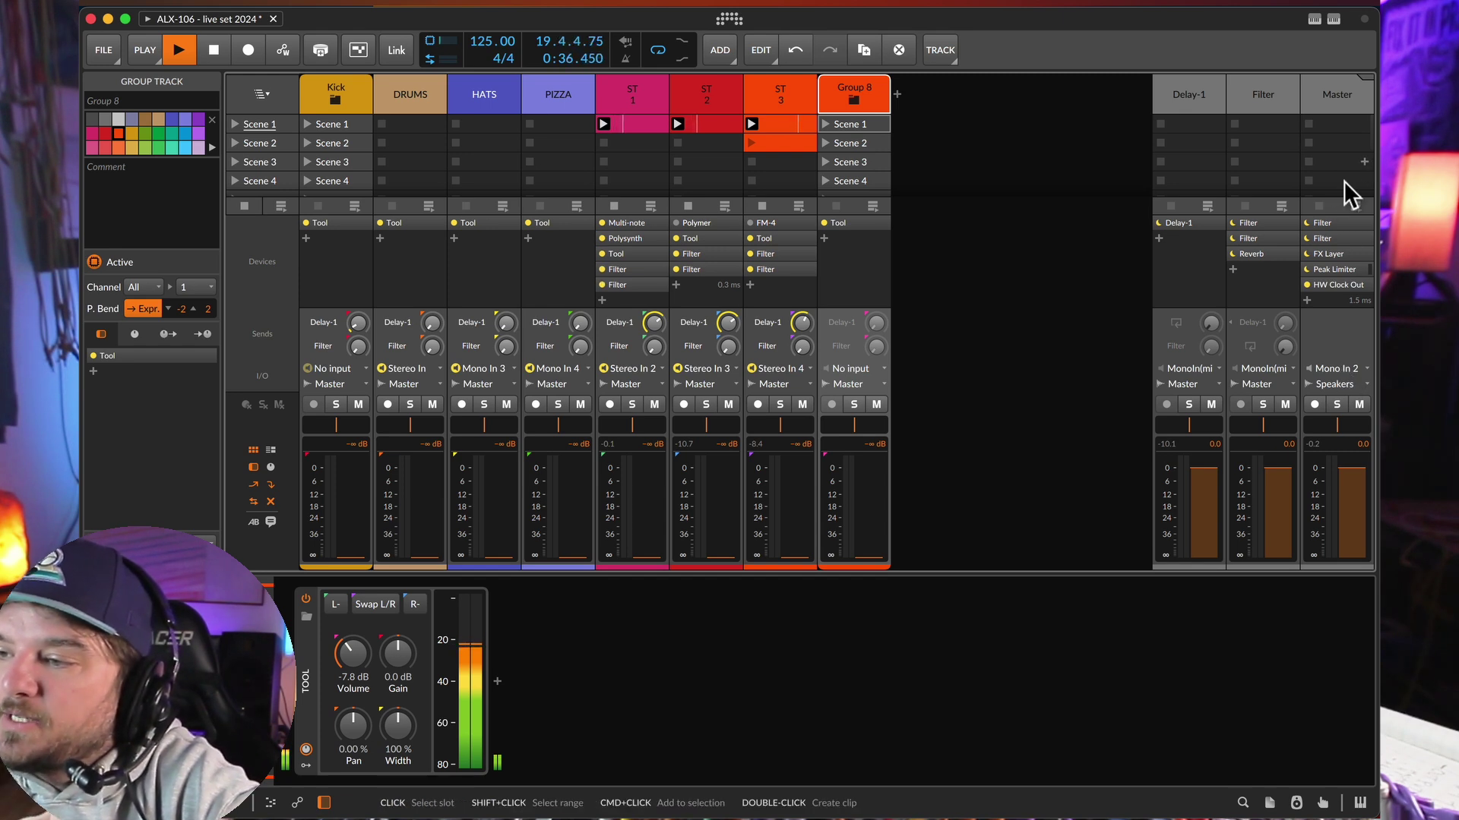
Check the available output destinations of the Master track without changing its routing, and stop playback
click(1348, 381)
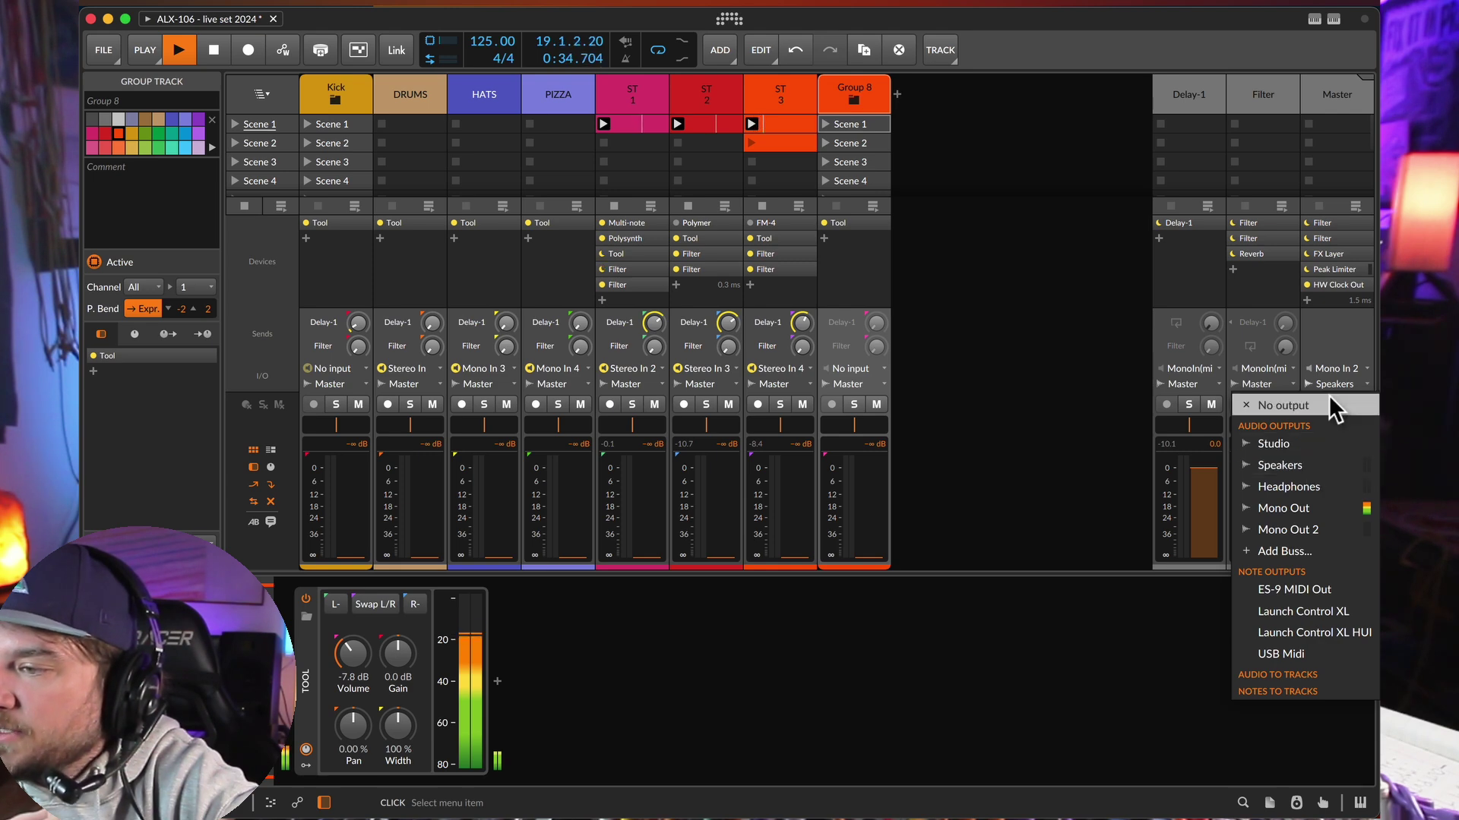
click(1346, 315)
key(space)
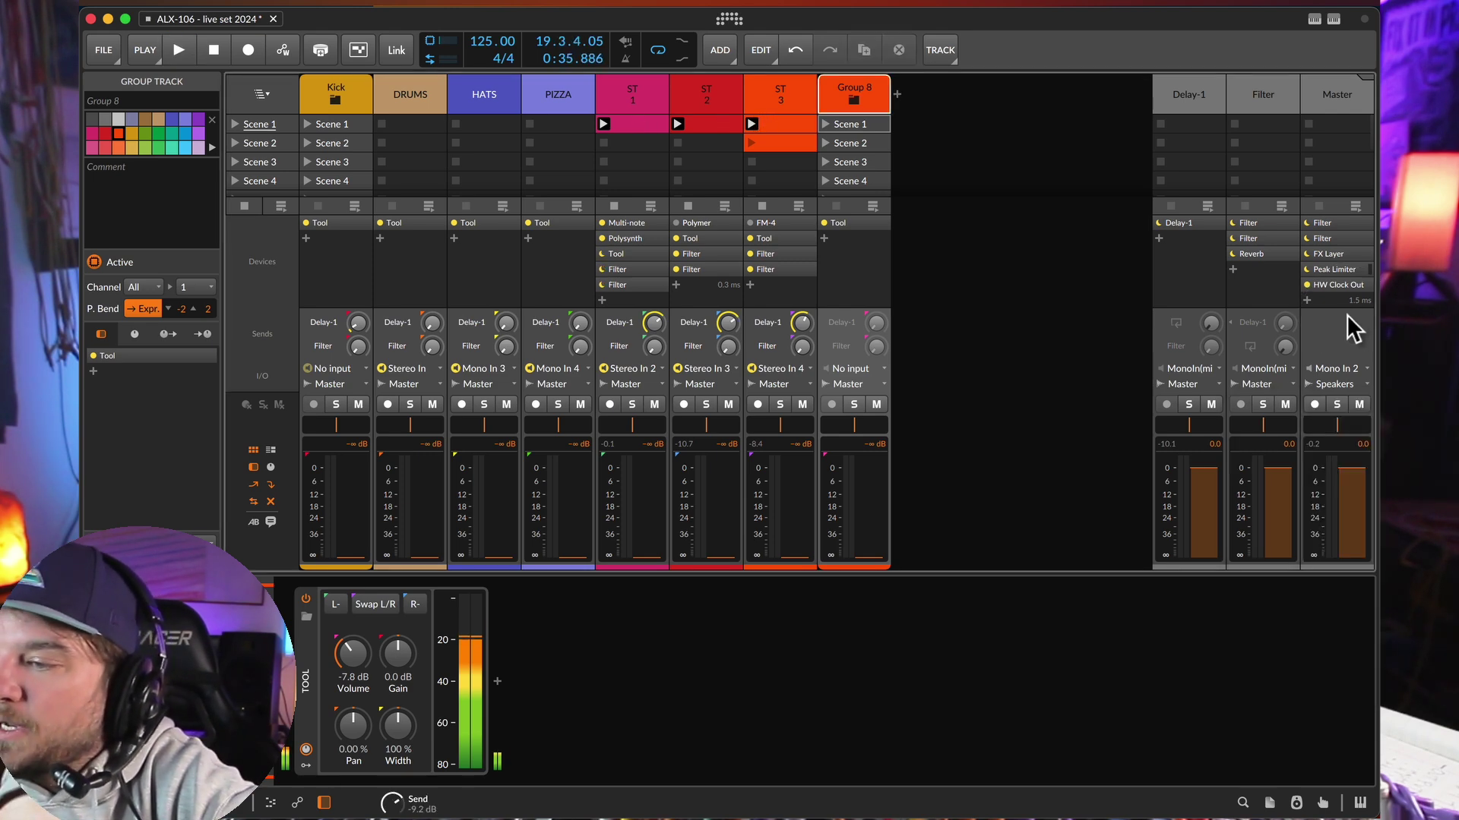
Open the audio settings, examine the role options of the Headphones output bus, and close the settings
key(super+comma)
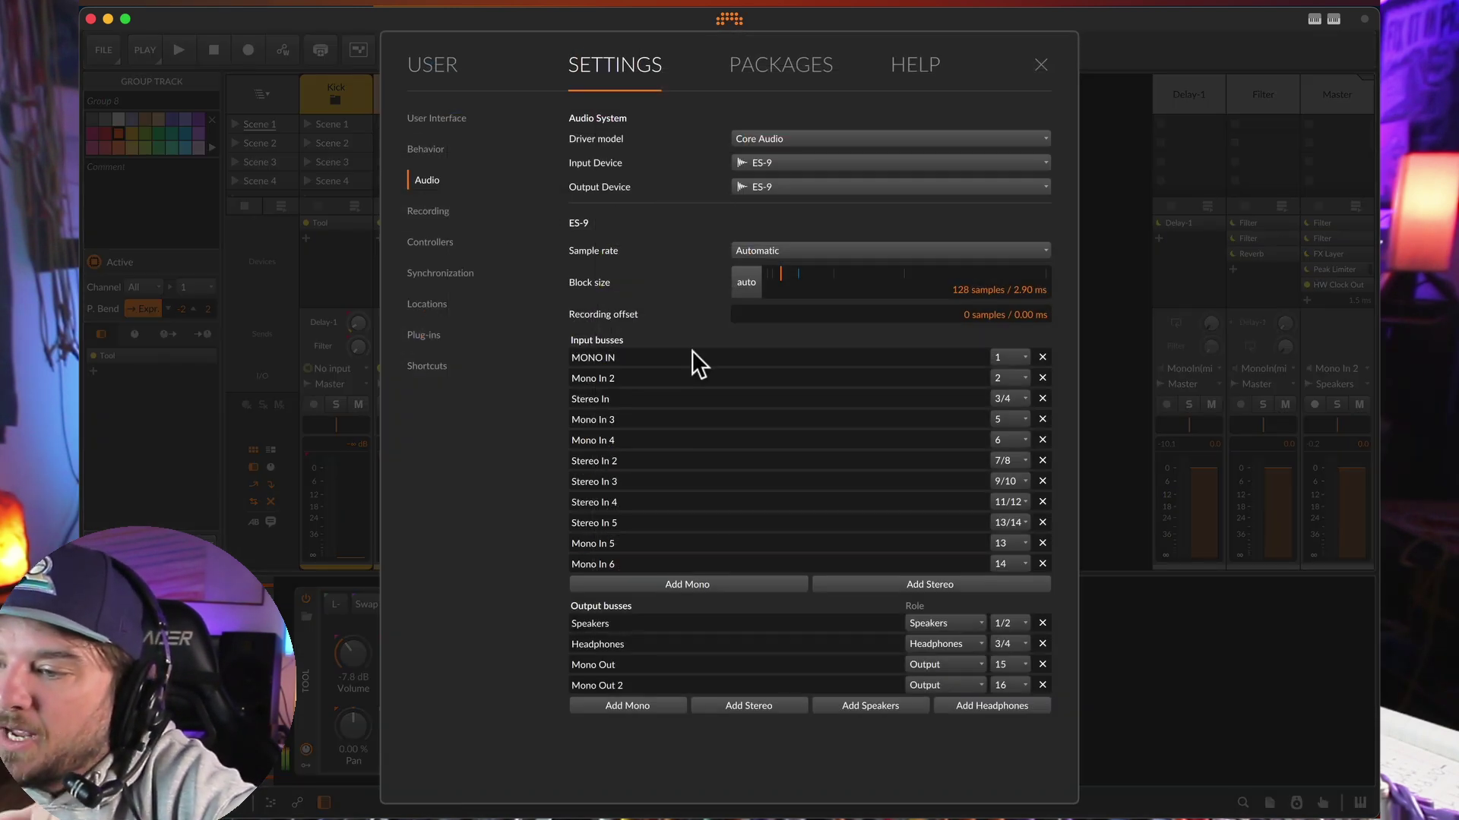
click(652, 648)
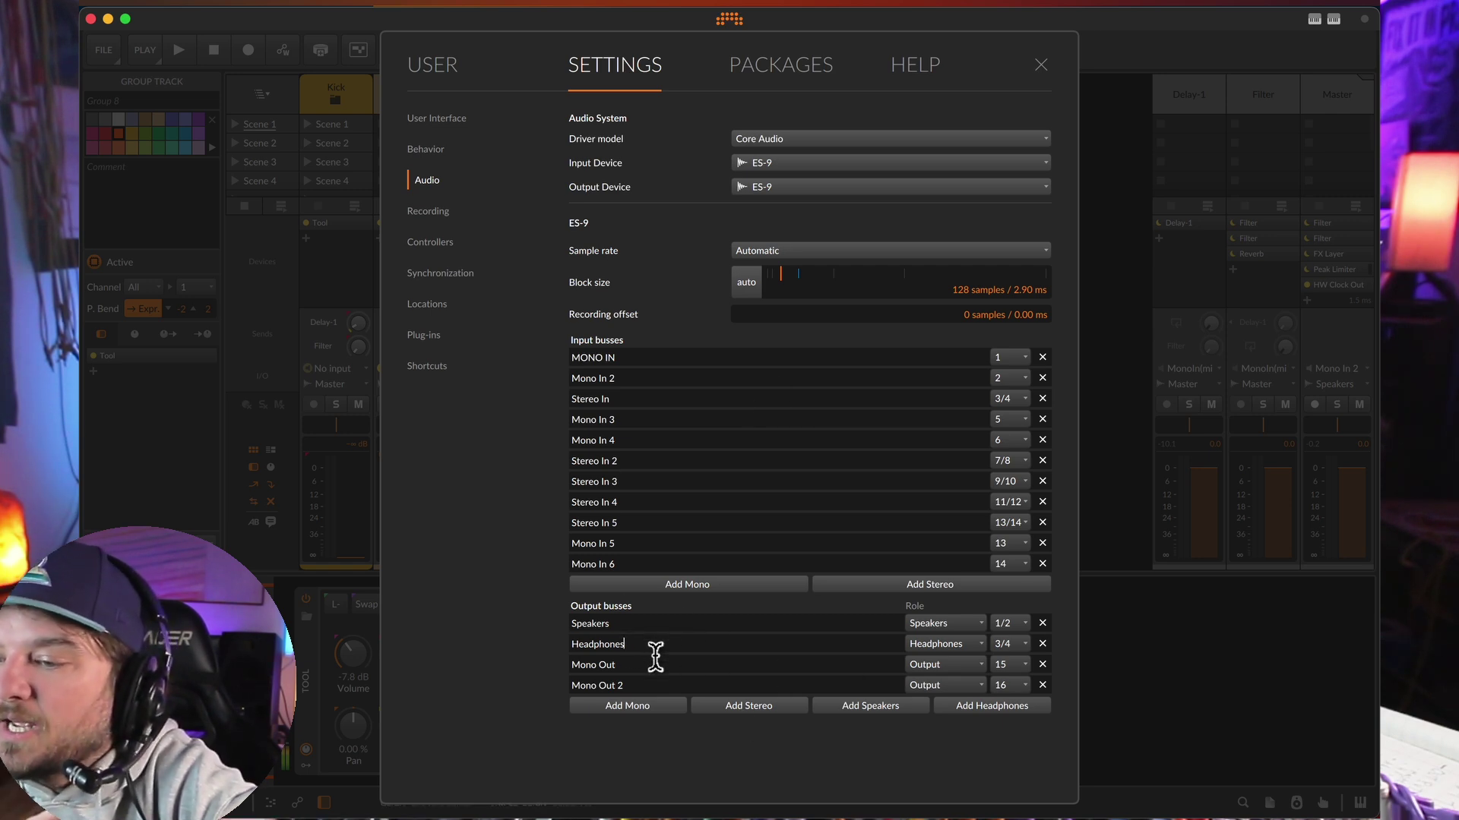
click(968, 644)
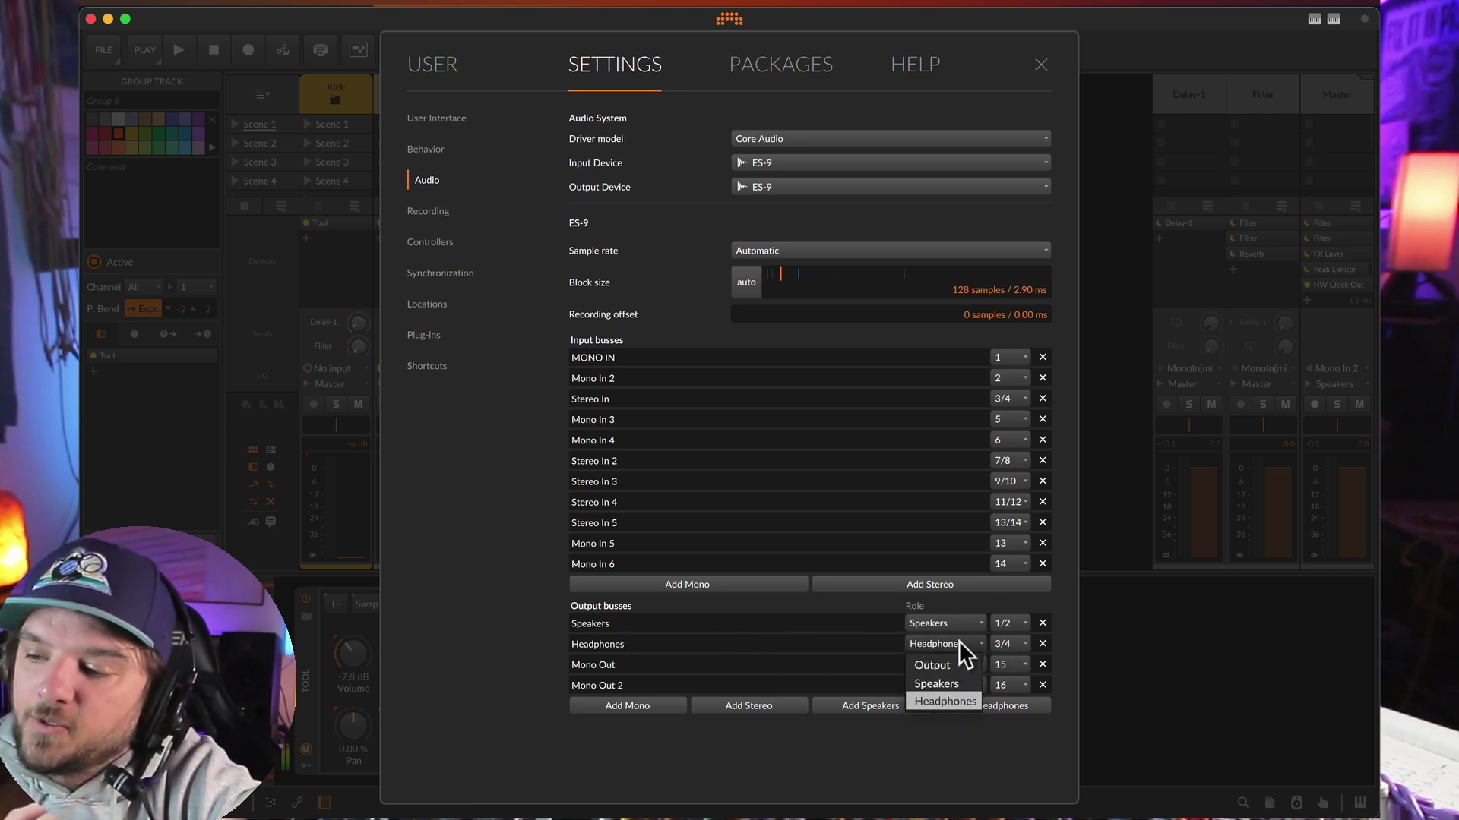
click(1202, 622)
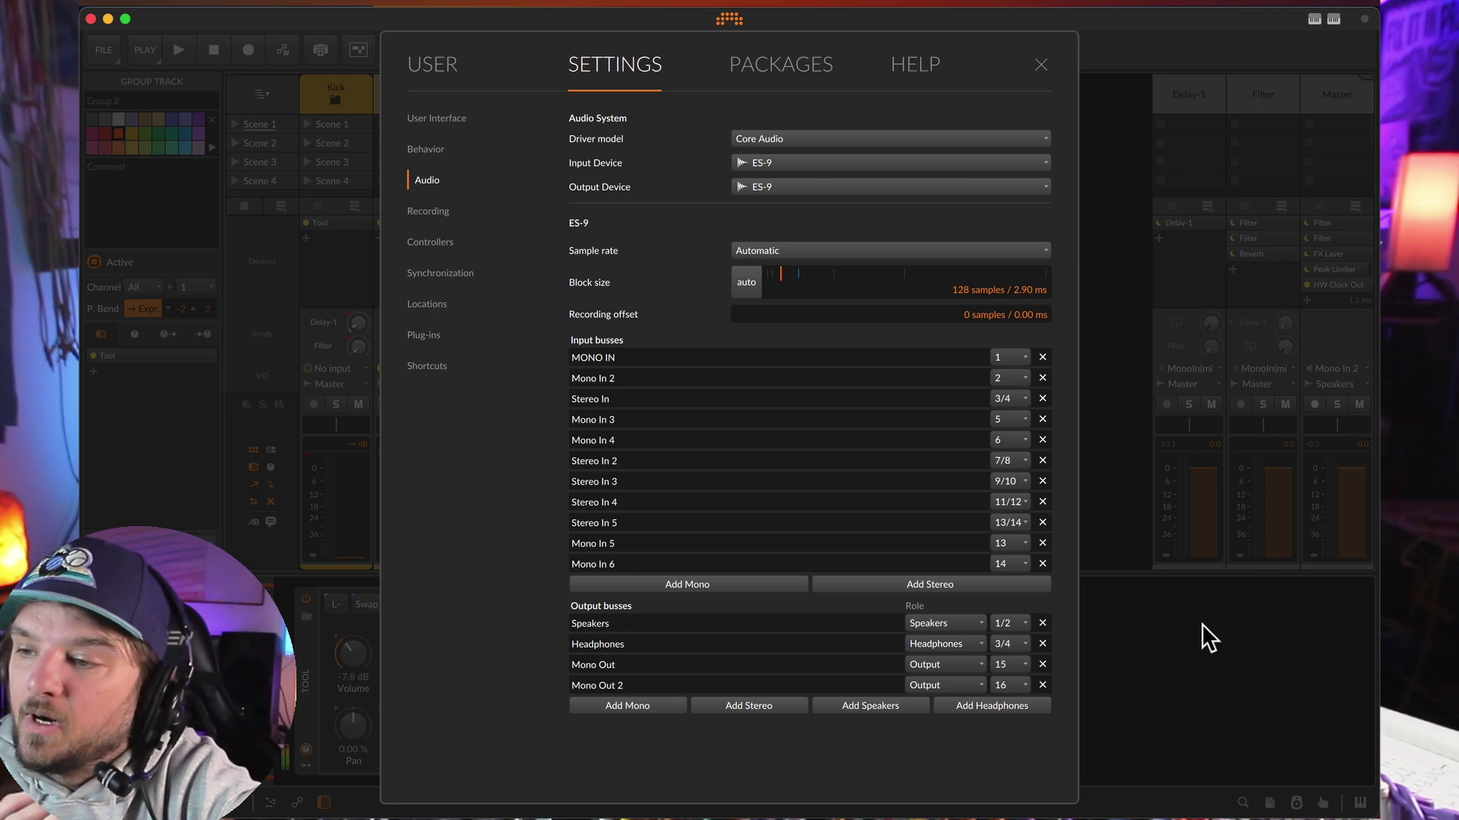
click(1041, 65)
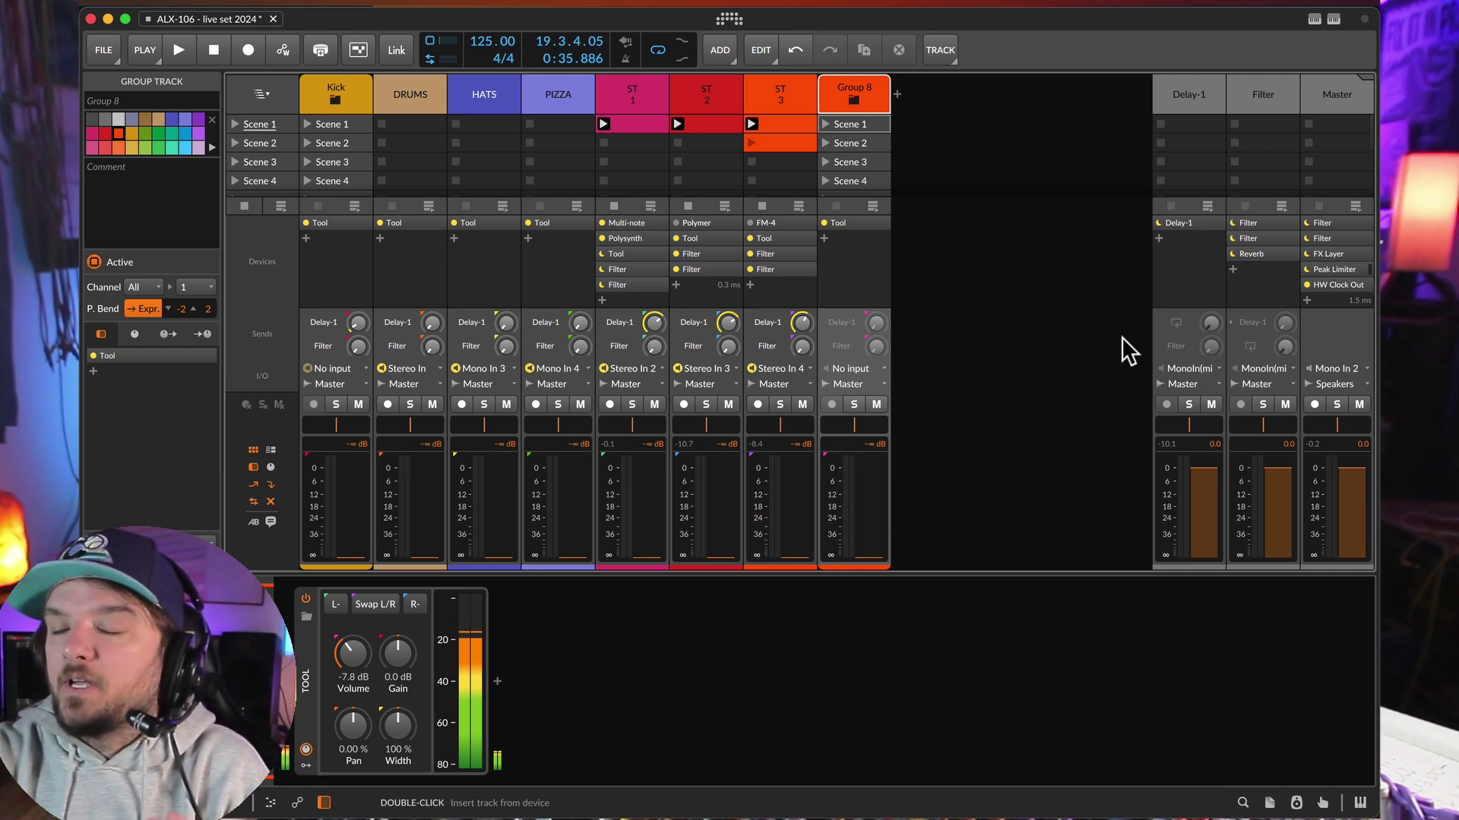
Enable Solo as Cue for the mixer tracks and try out cueing on the Kick and DRUMS tracks
right_click(853, 405)
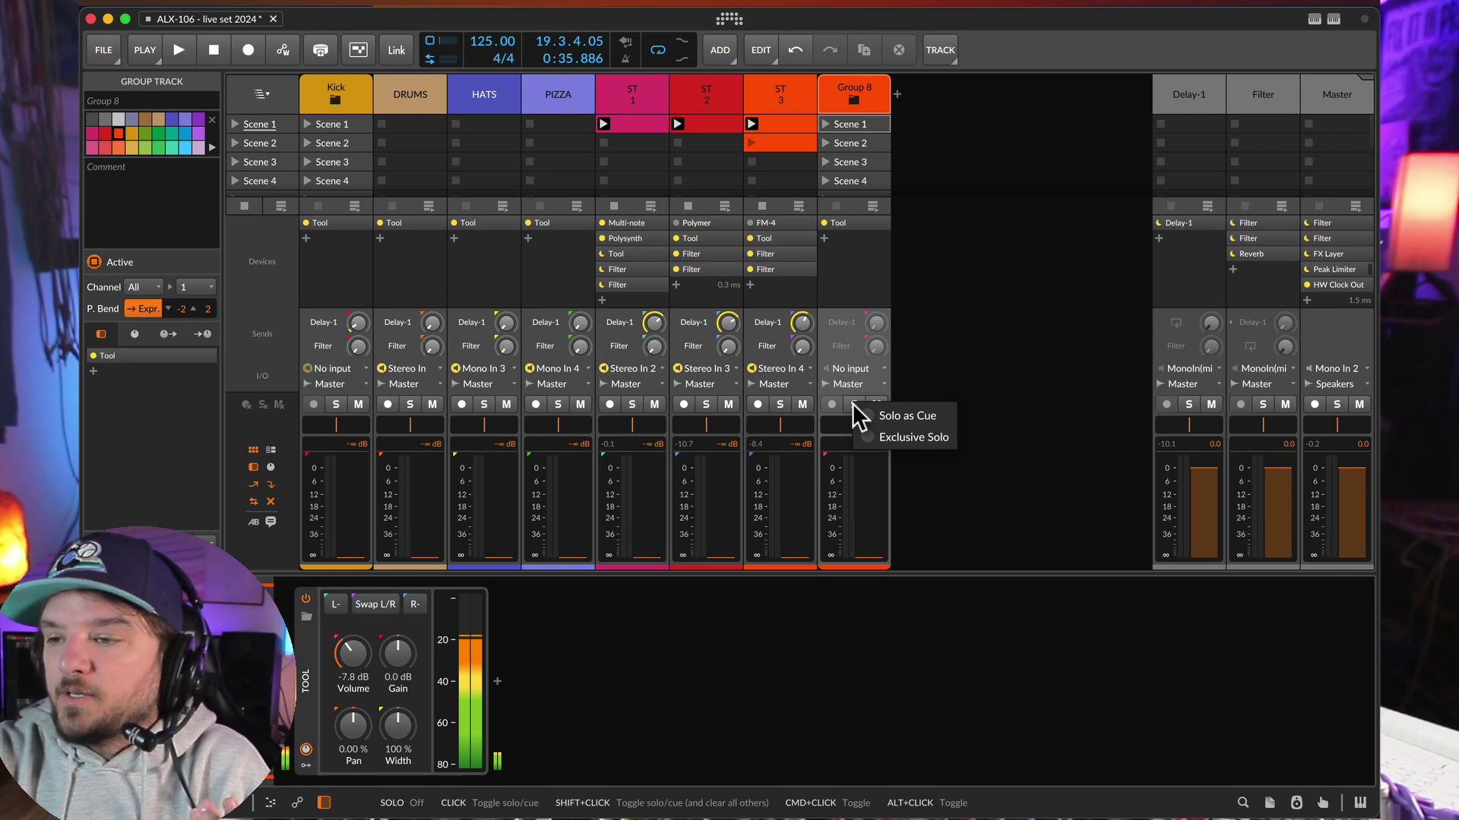
click(887, 417)
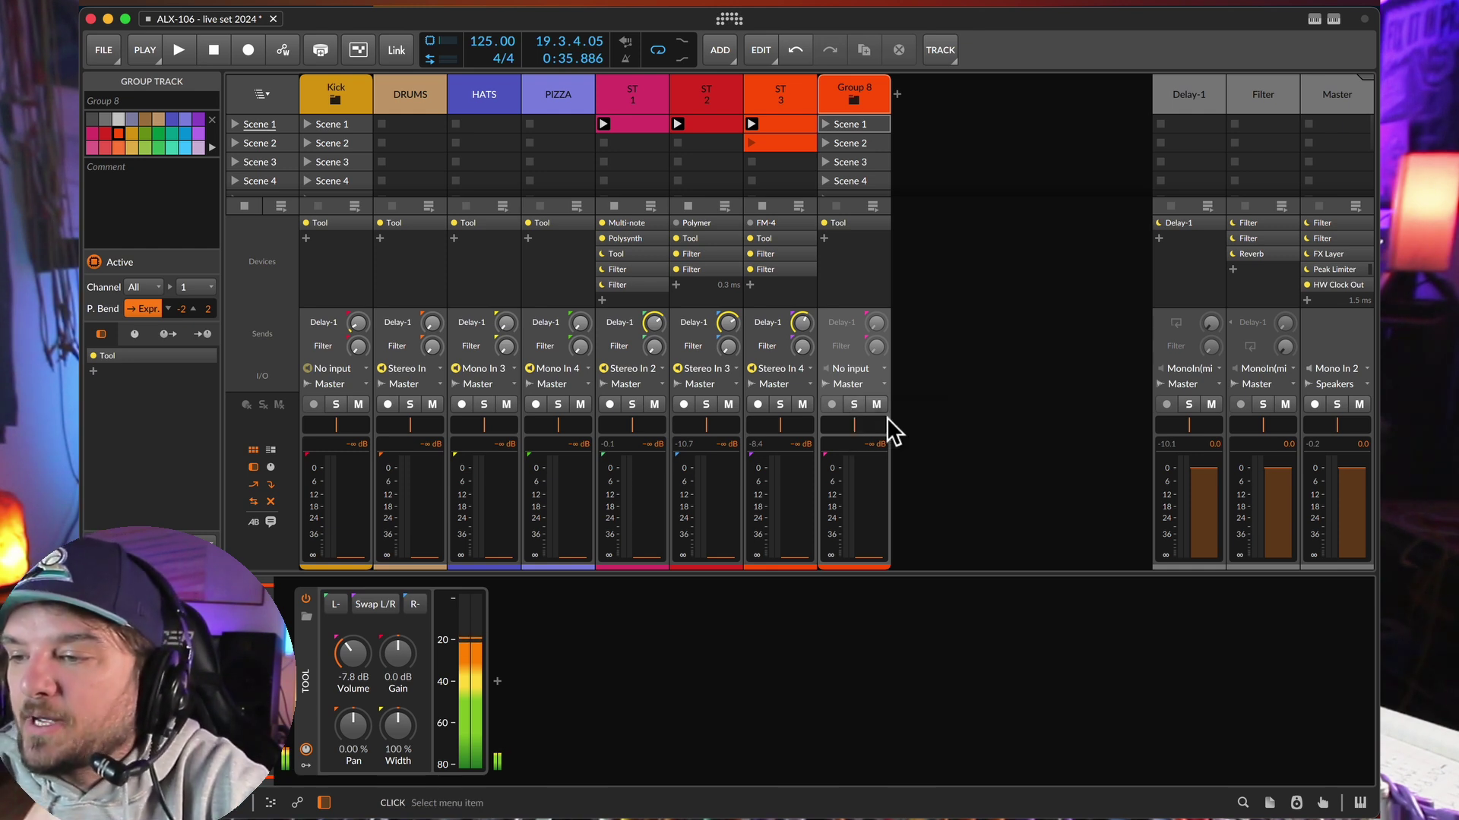
click(336, 405)
click(403, 409)
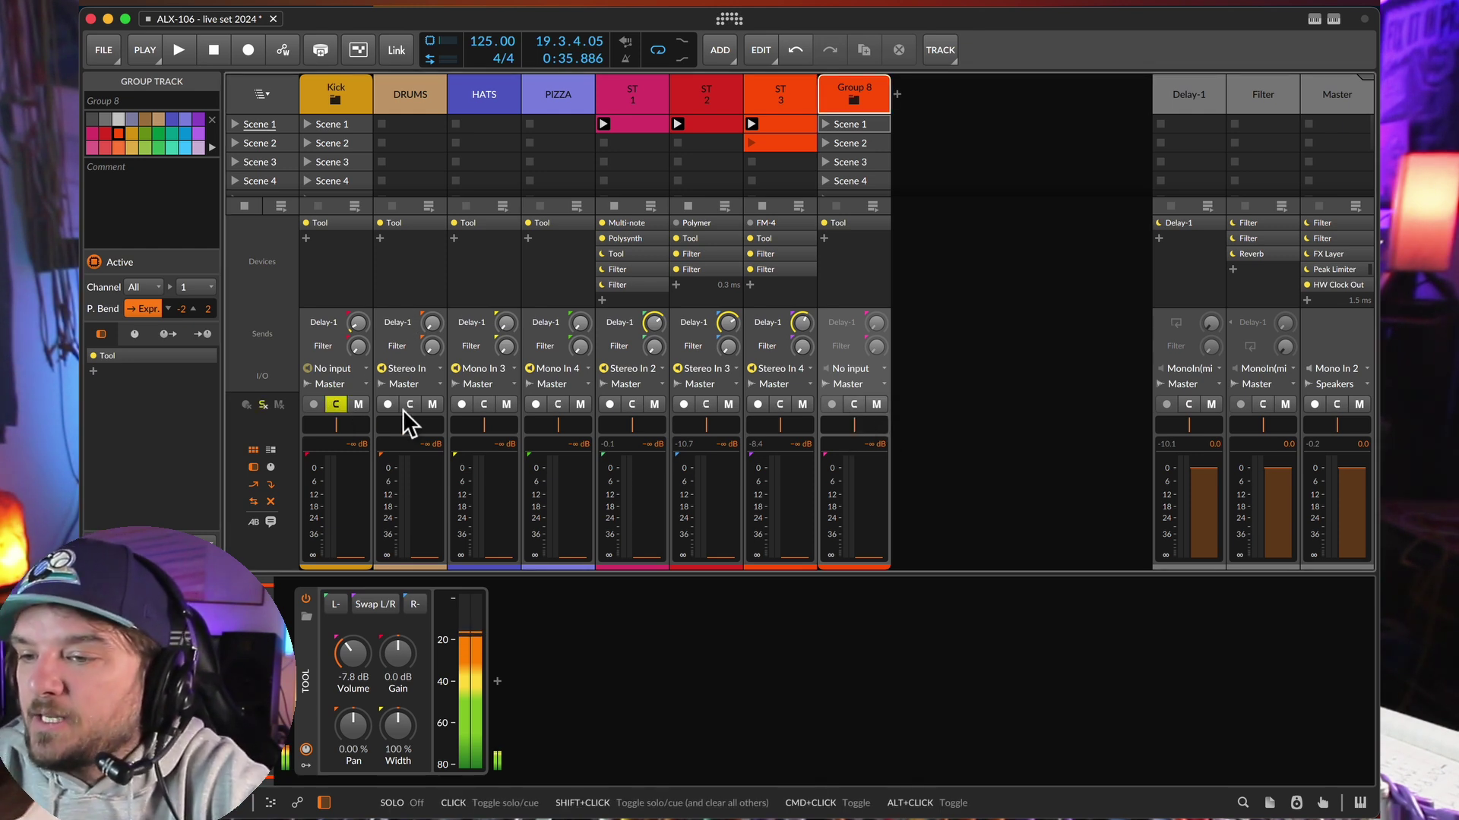
click(340, 406)
click(411, 408)
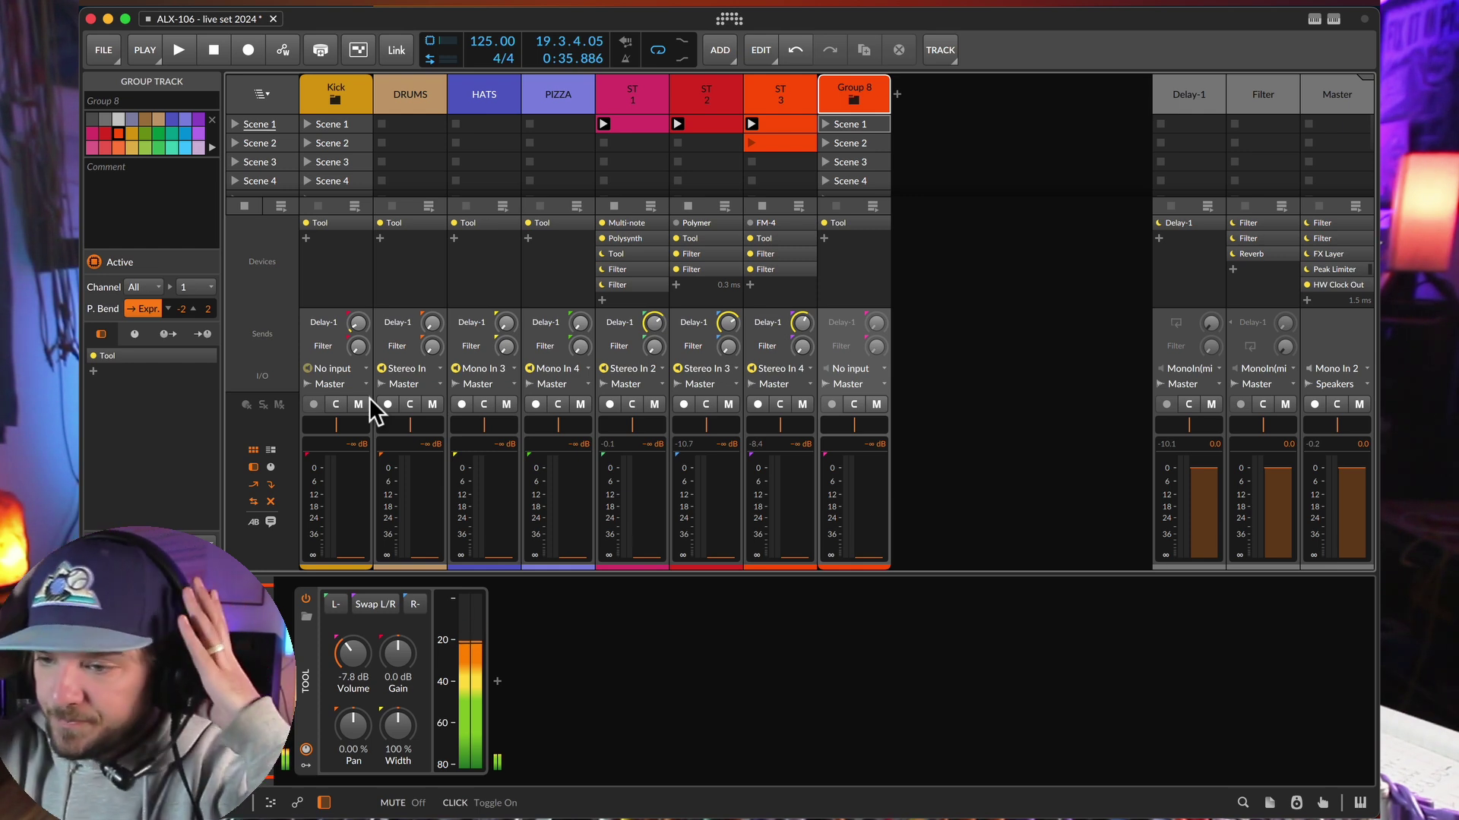
click(115, 53)
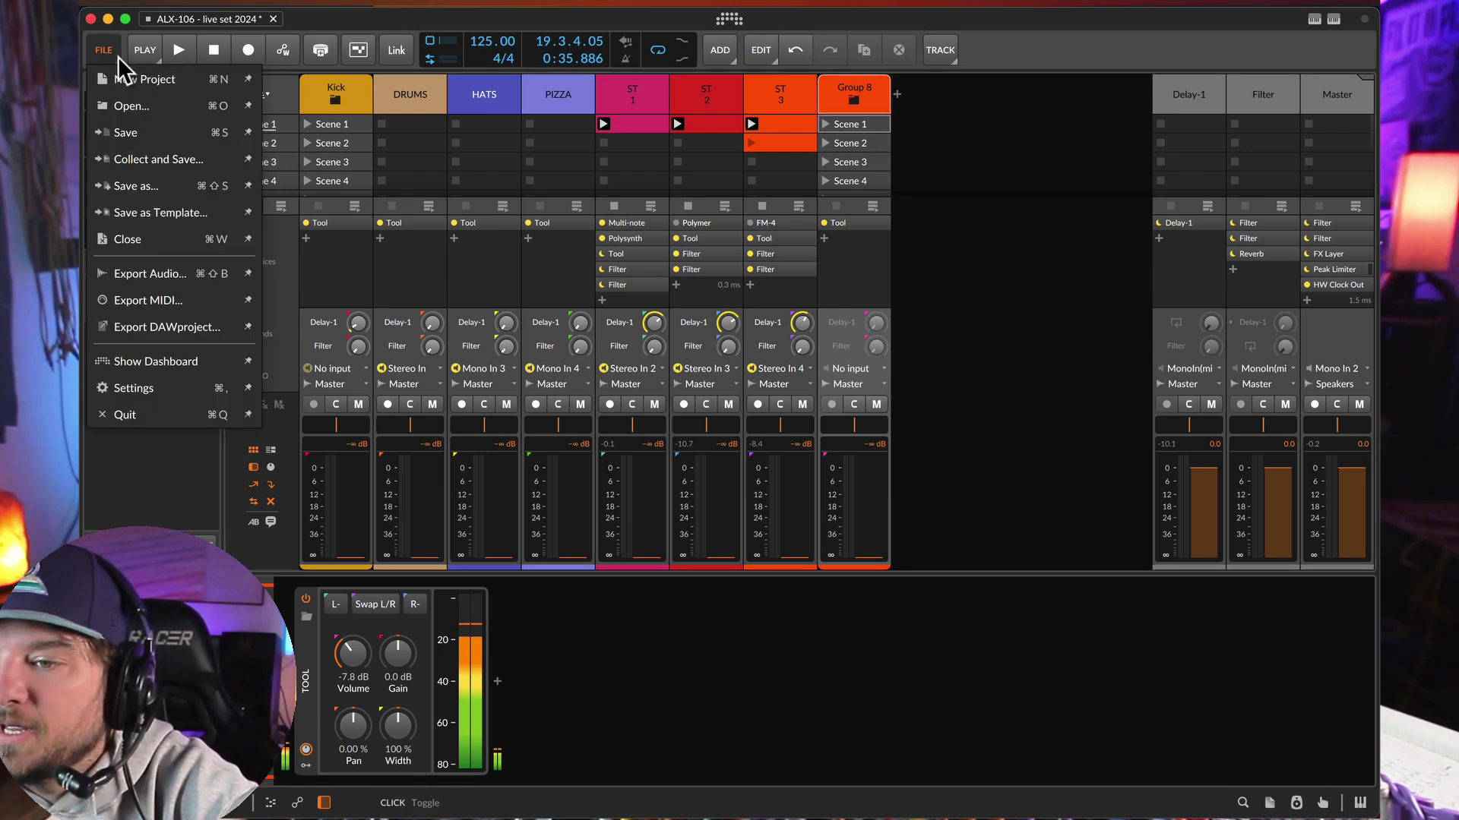
click(151, 53)
click(153, 53)
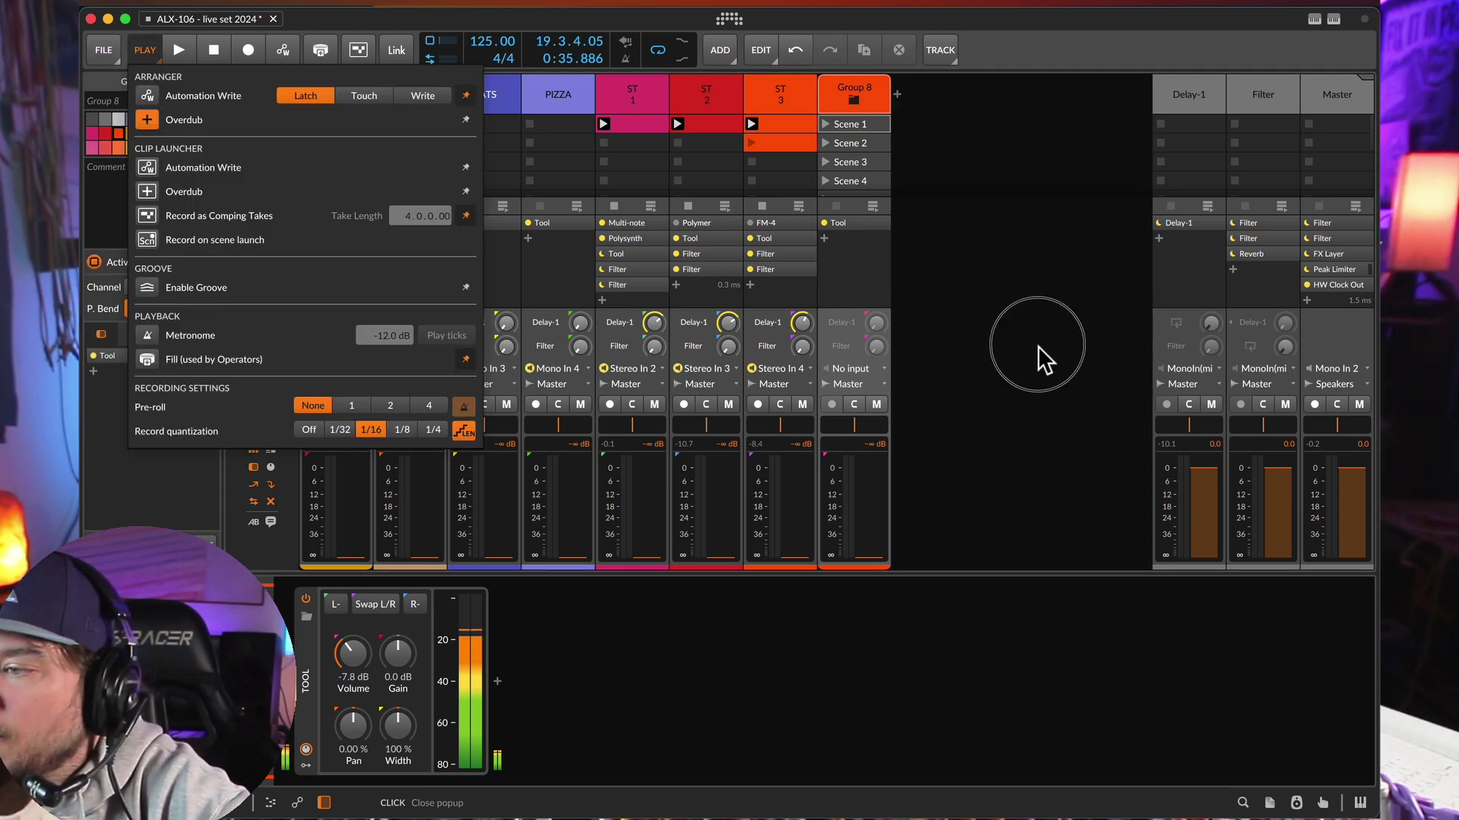
click(1038, 345)
Show the output monitoring settings, try out the Cue Mix for the Headphones cue output, and hide the settings
click(1296, 803)
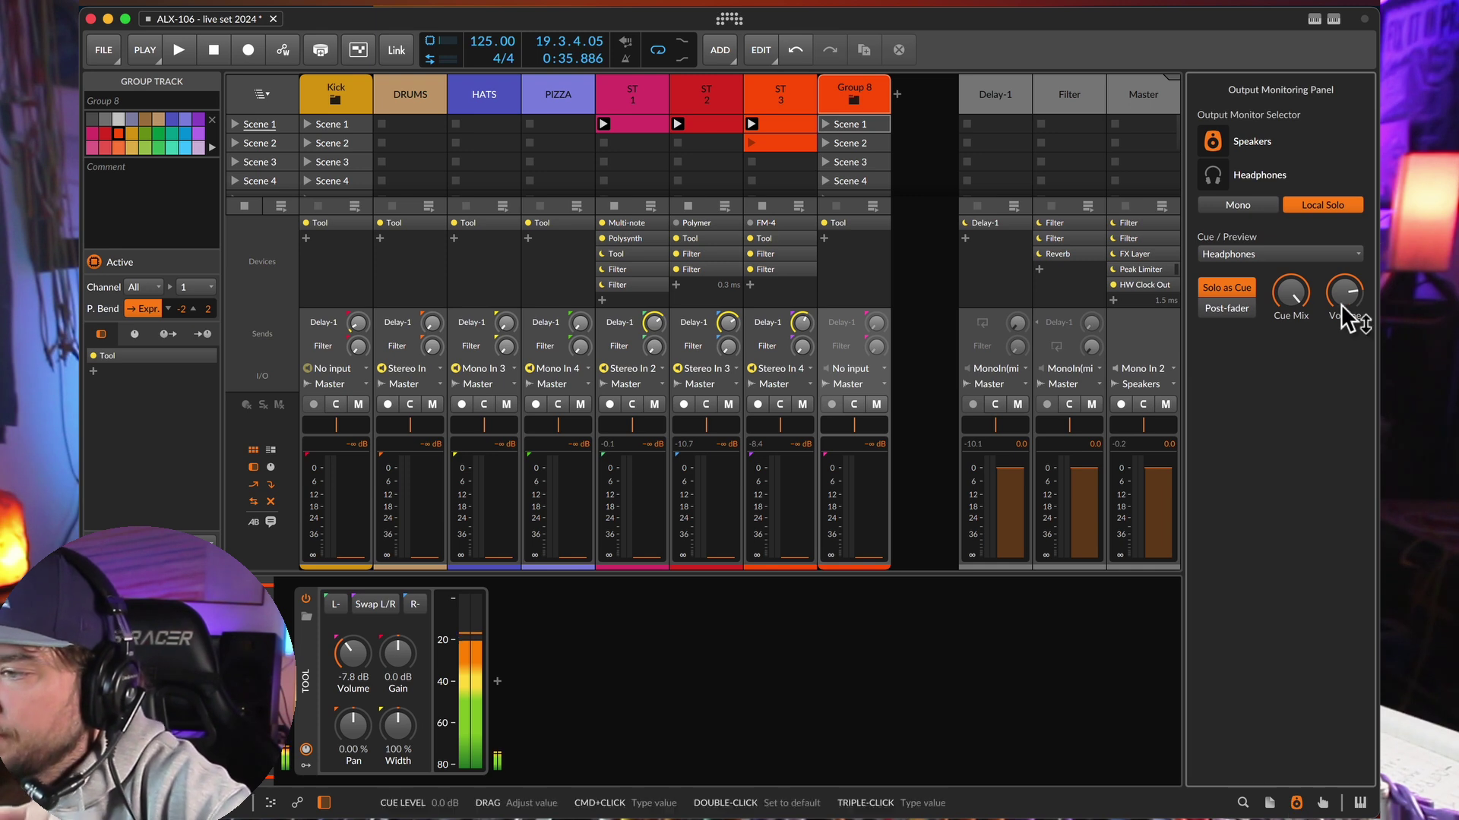
drag(1293, 296, 1293, 331)
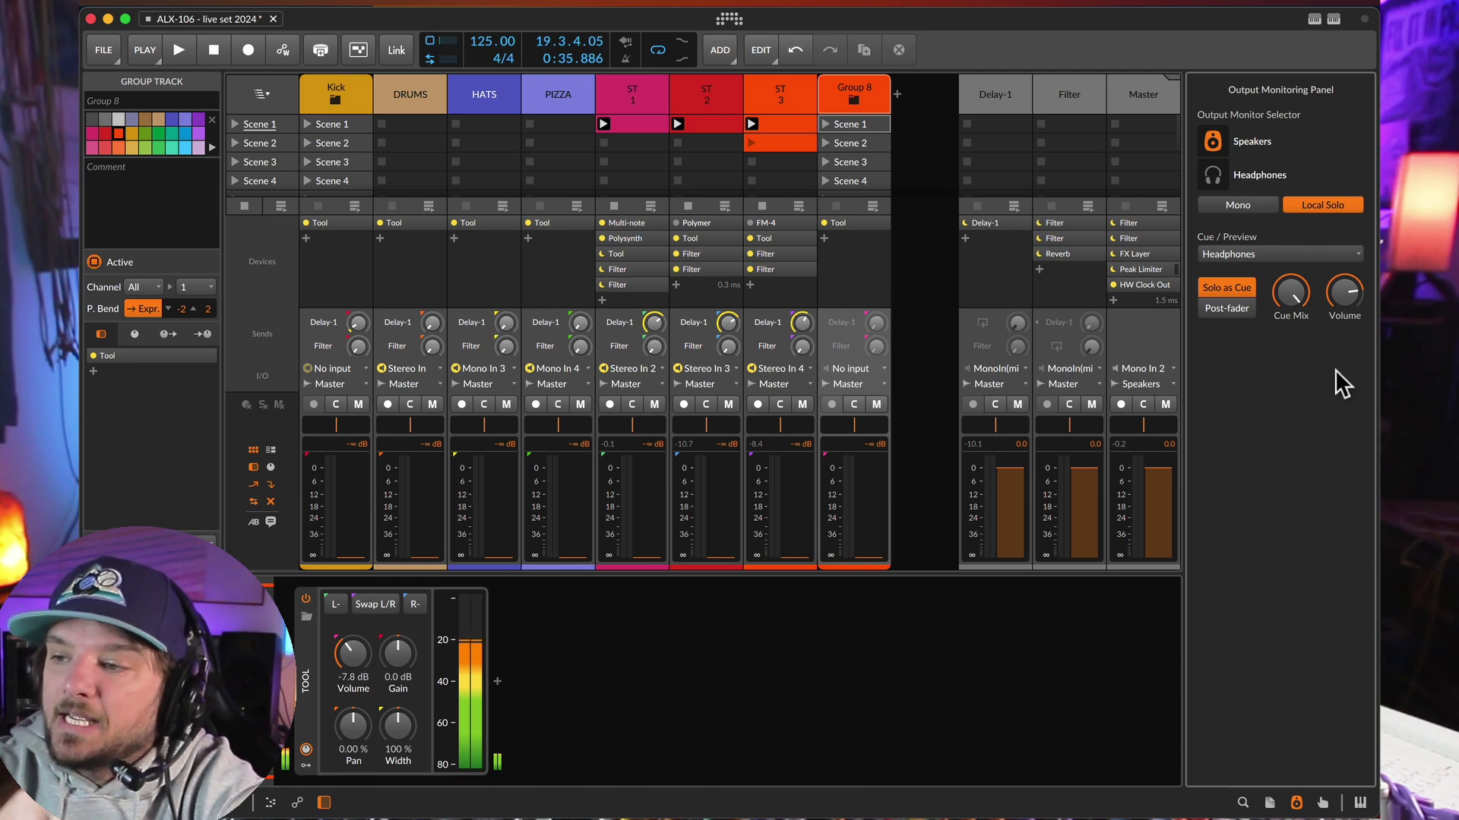
click(1296, 802)
In the ES-9 Configuration Tool, lower USB 1/2 in the Mix 3/4 Phones macro mix to -∞ dB, and minimize the tool
mouse_move(81, 234)
click(107, 284)
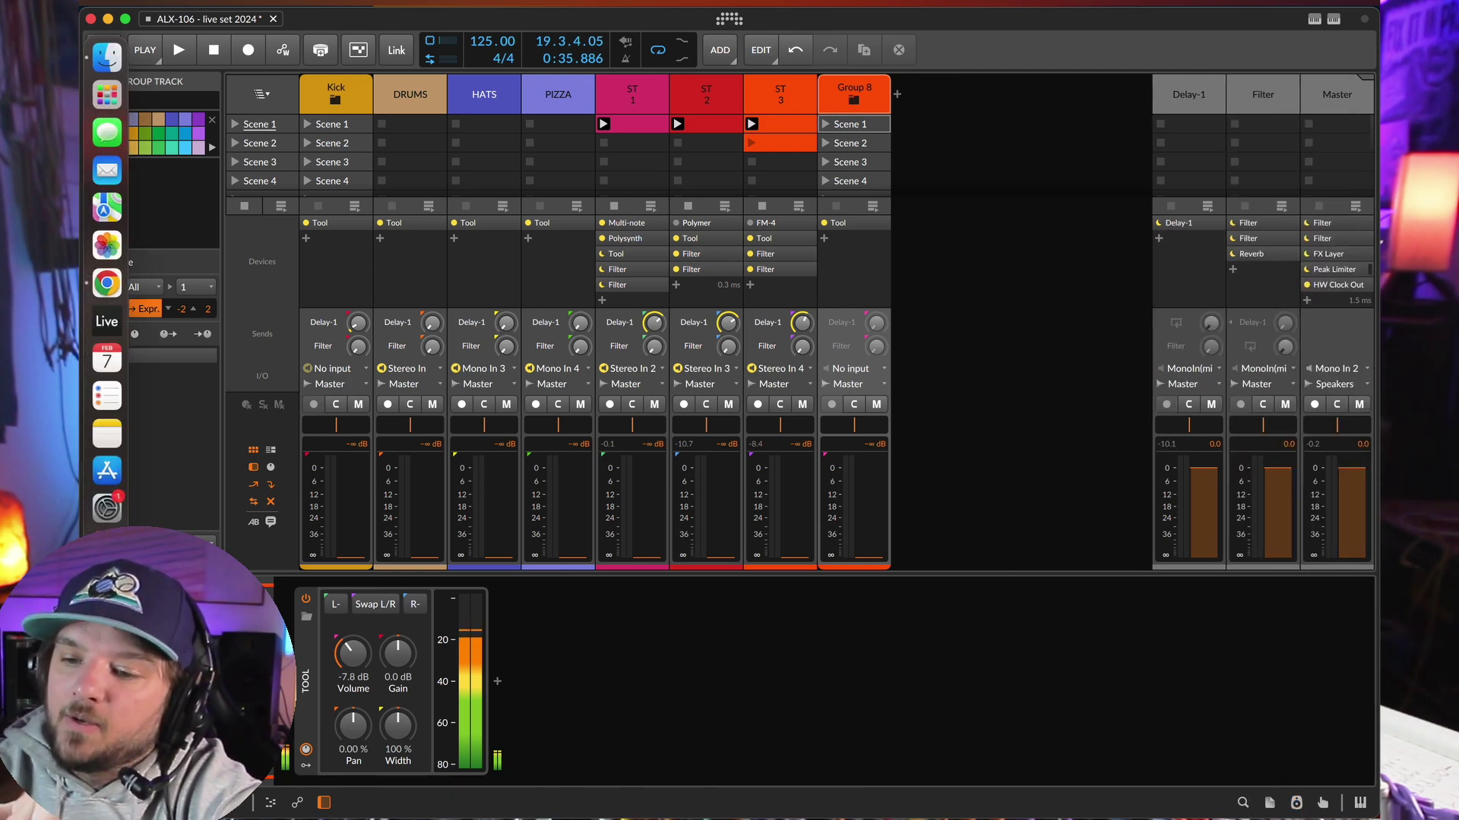
scroll(426, 423, down, 5)
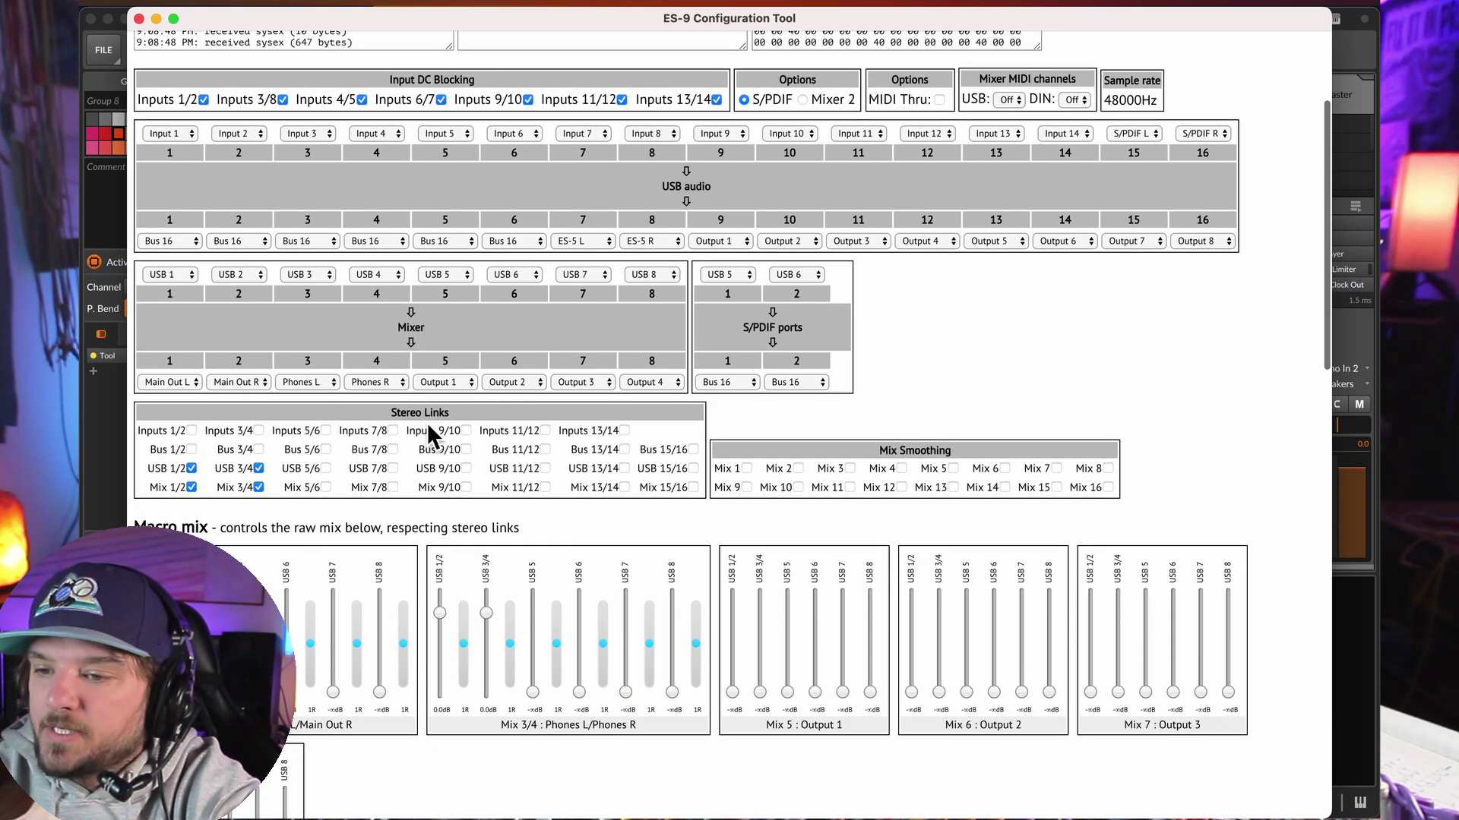
scroll(427, 423, down, 5)
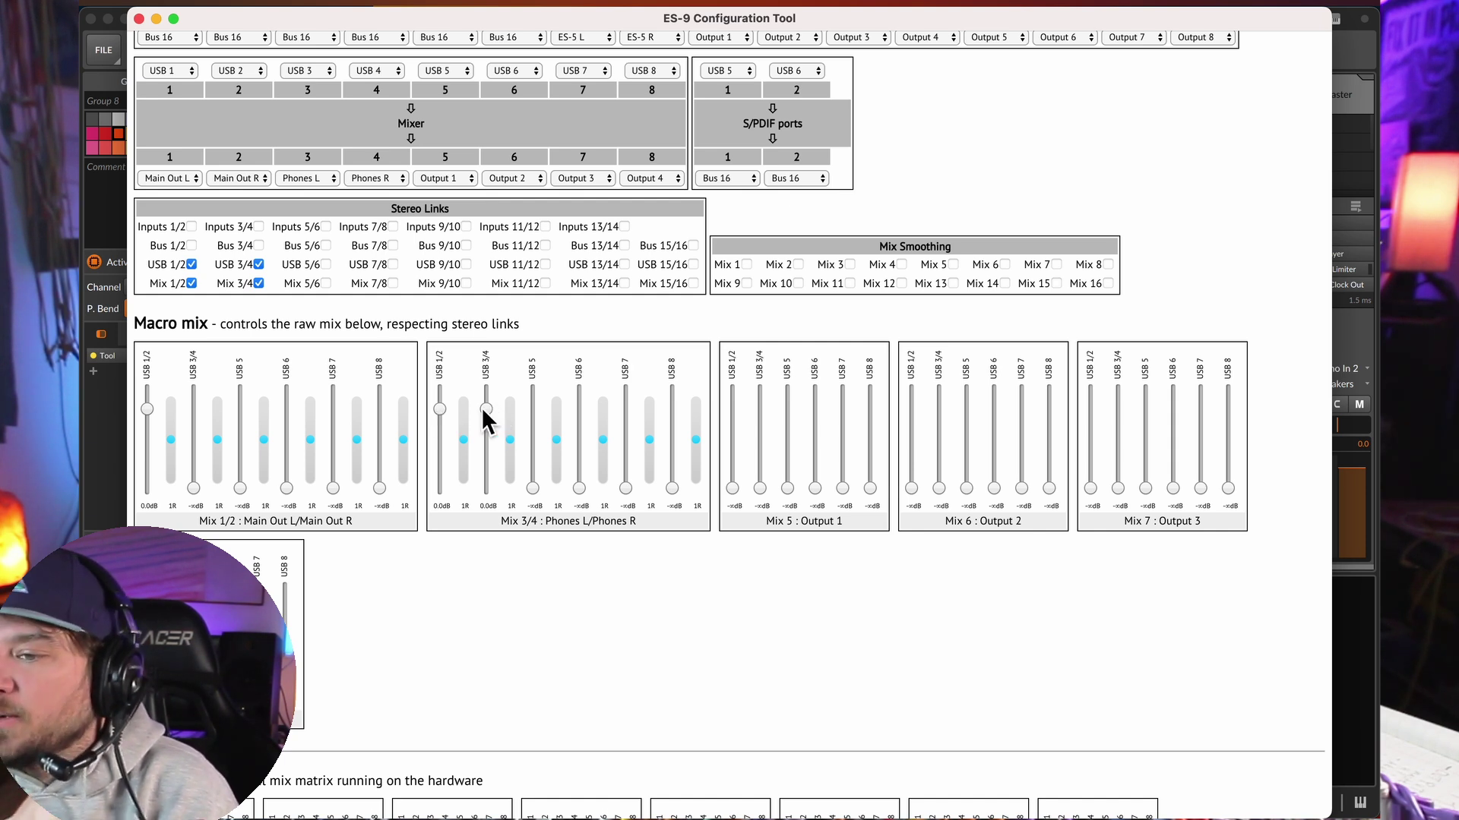
drag(444, 408, 431, 611)
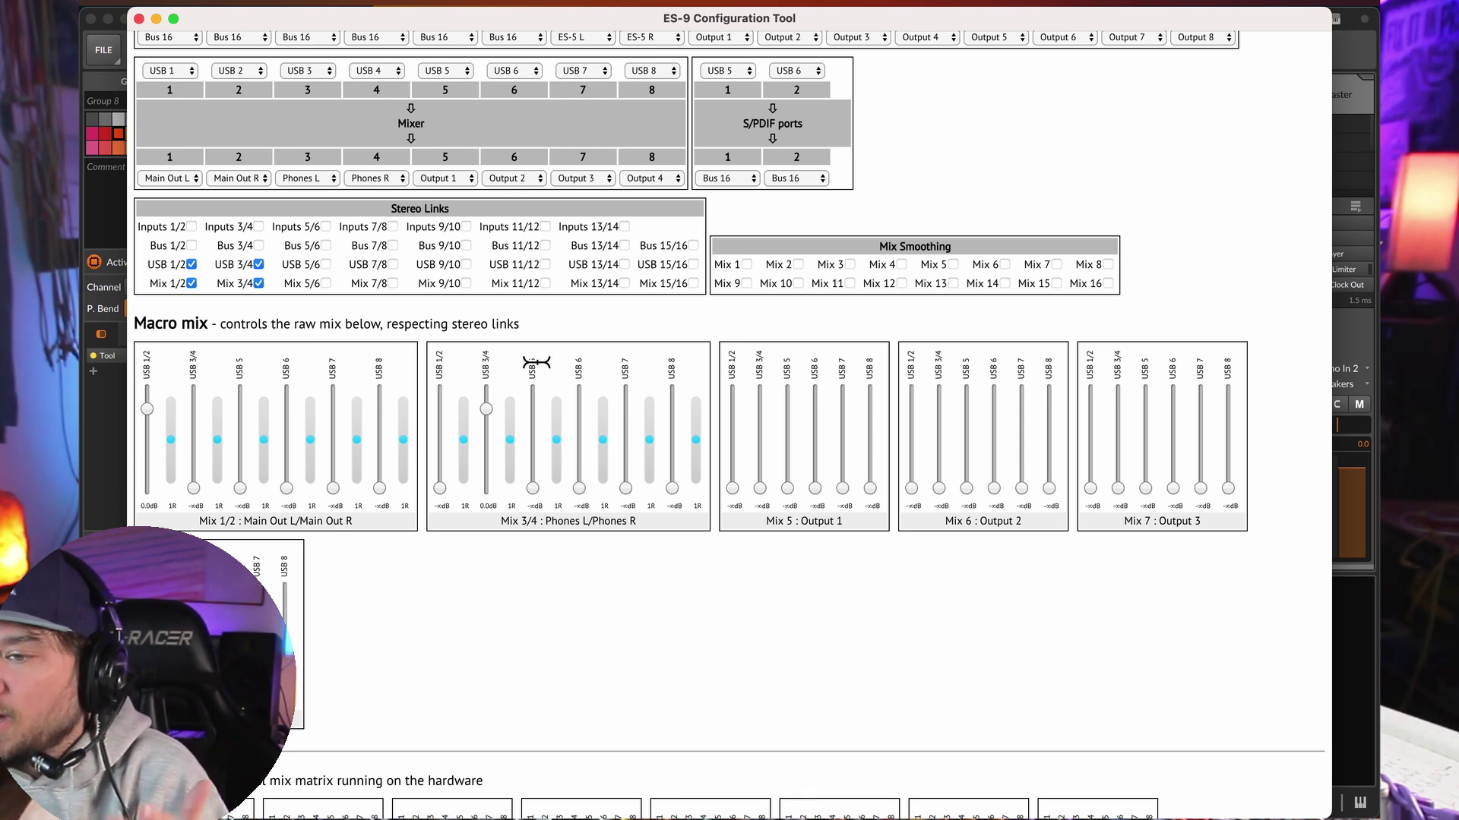
click(156, 19)
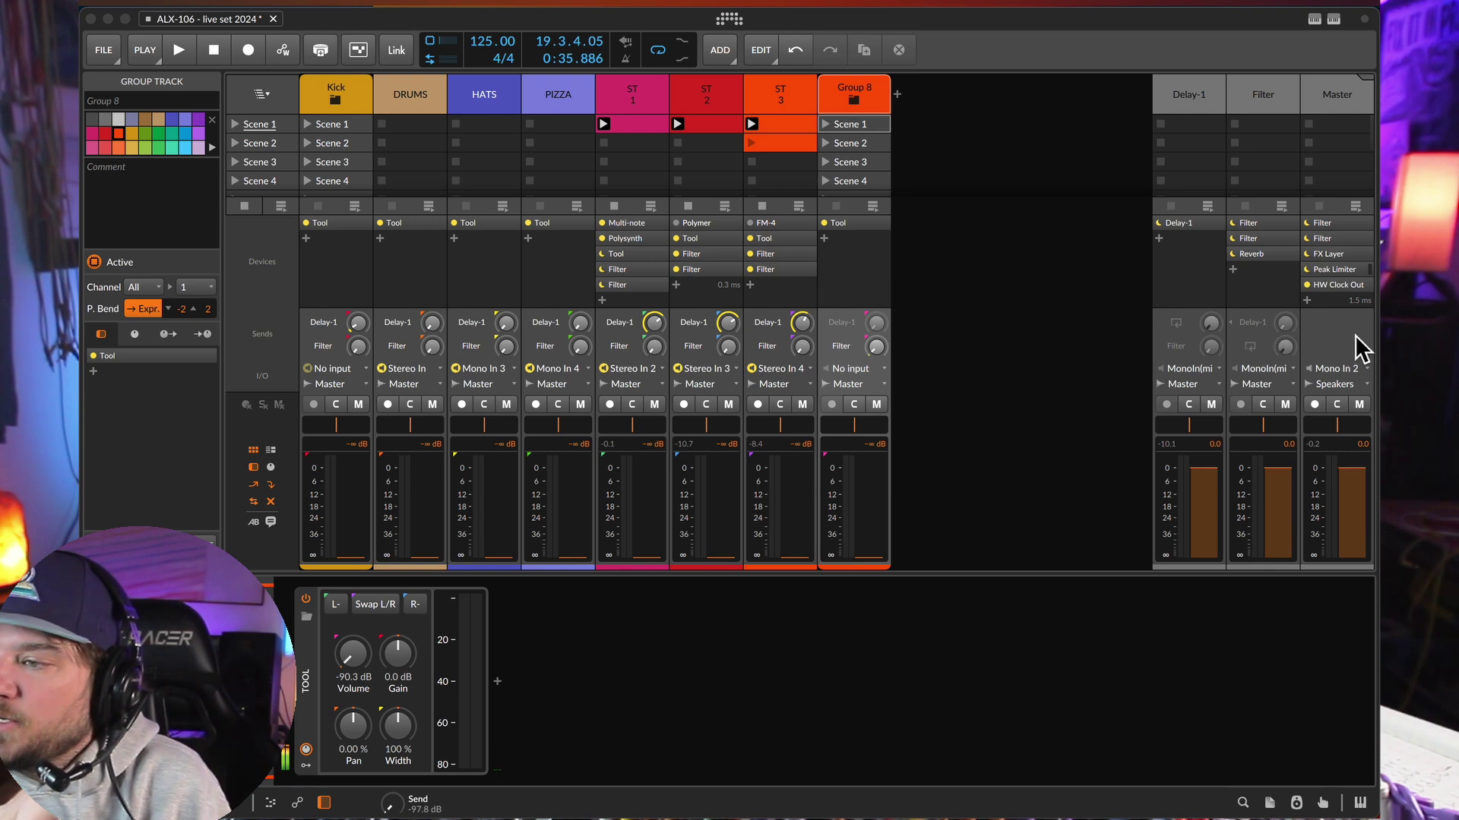
Bring up the output monitoring settings again, adjust the Cue Mix to 100 %, and hide the settings
click(1296, 803)
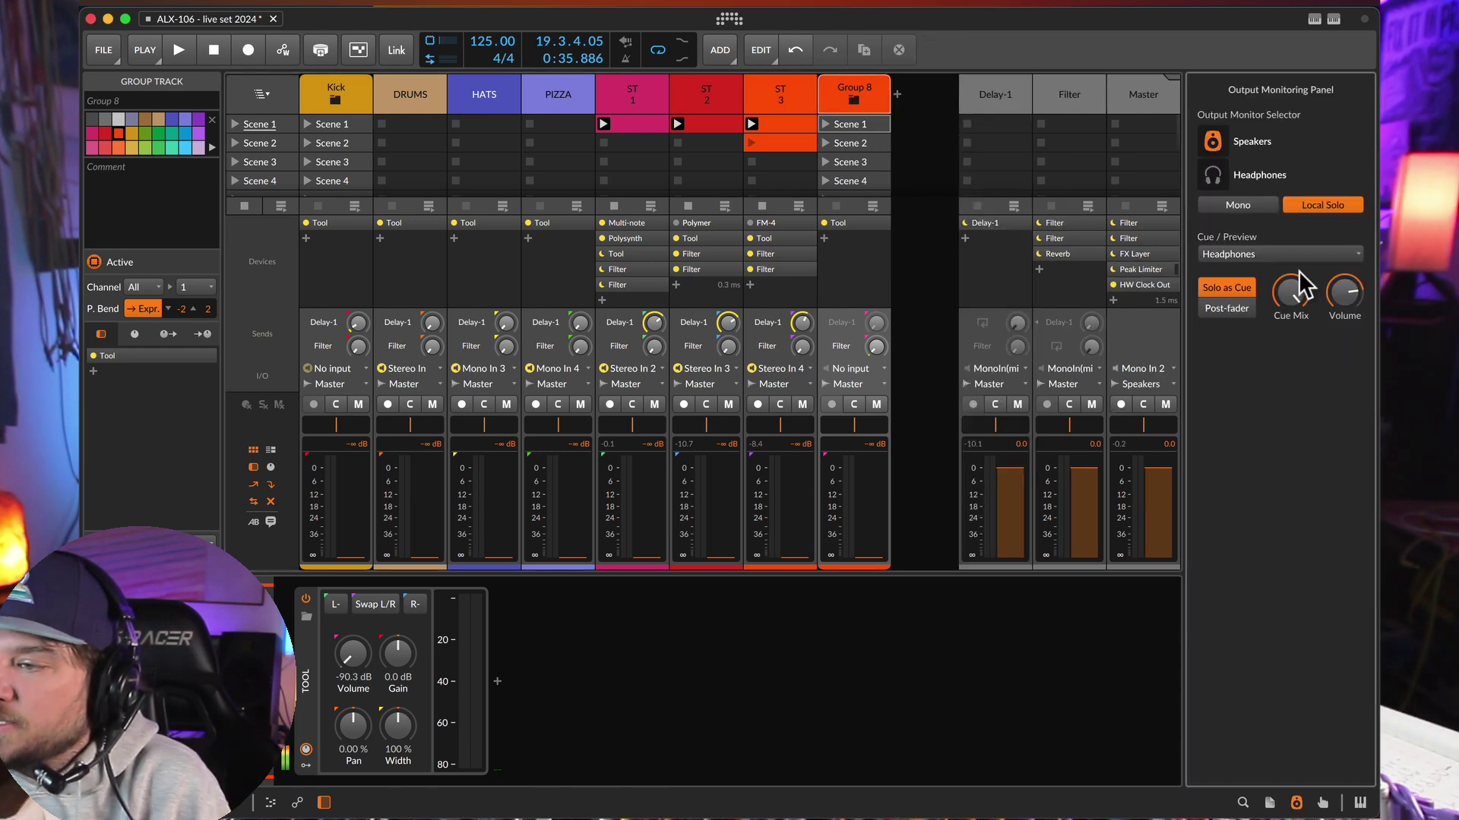
drag(1290, 290, 1290, 262)
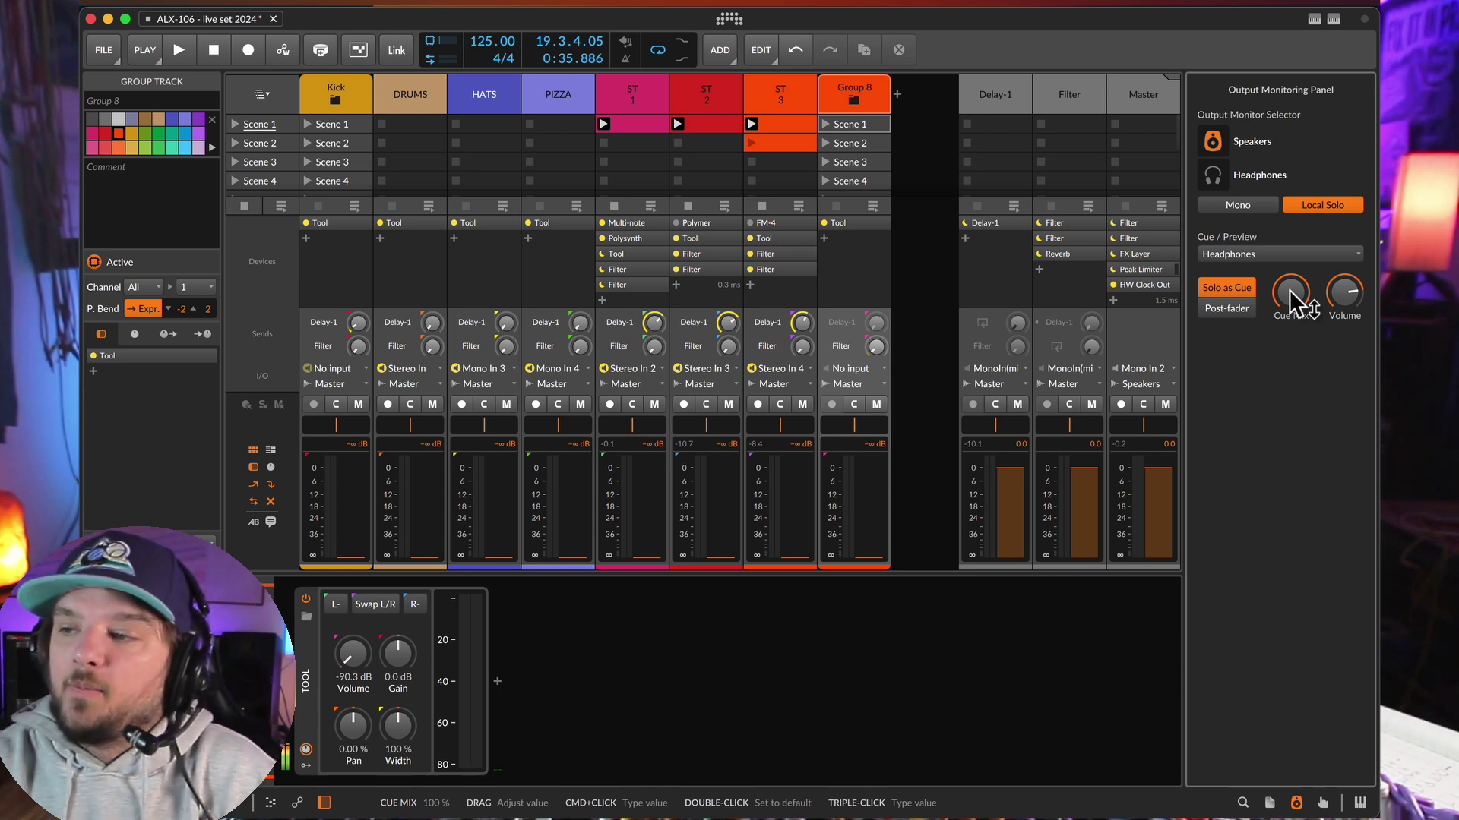
click(1297, 808)
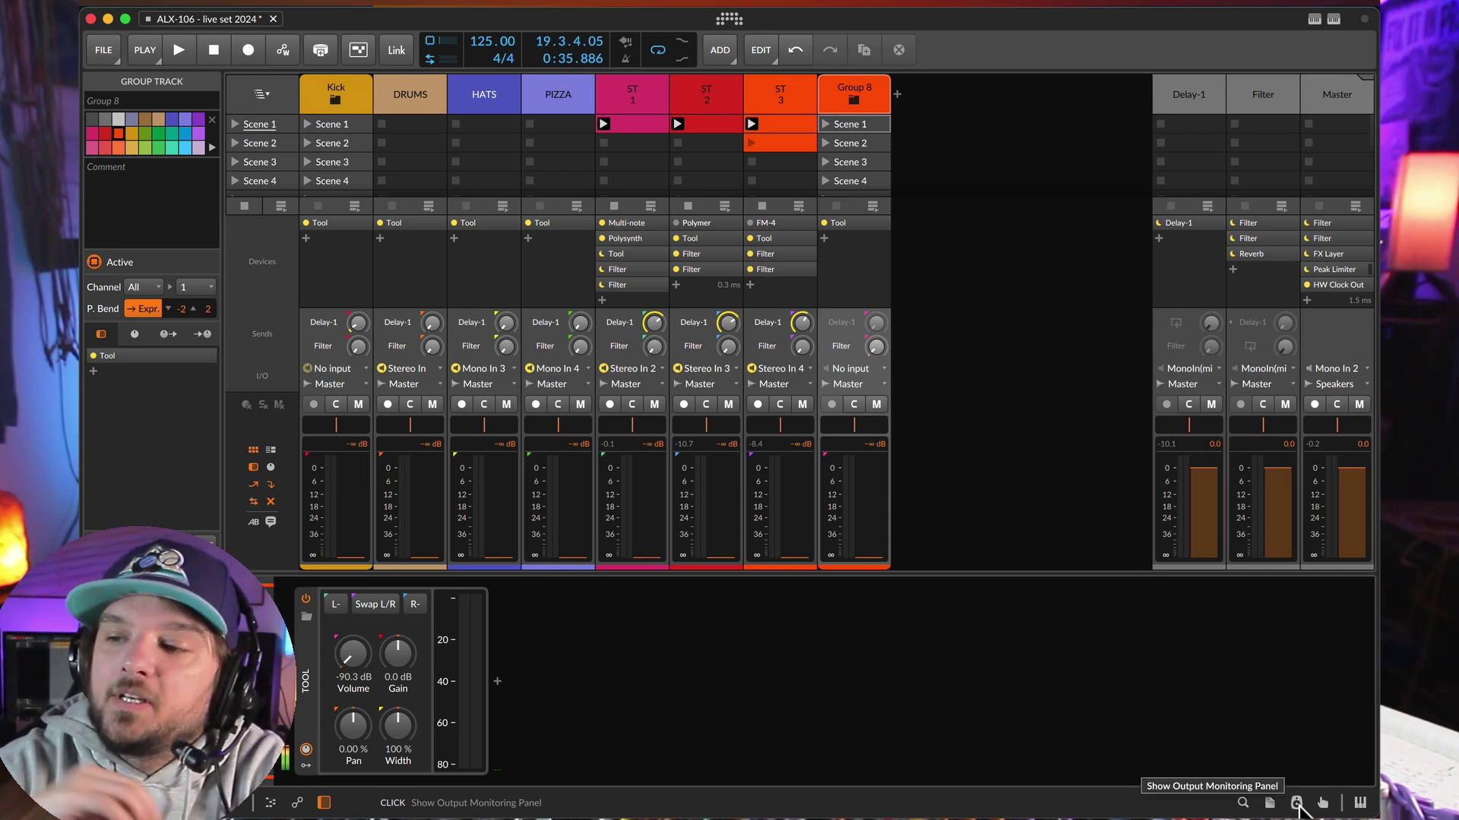
Look through the ES-9 Configuration Tool's raw mix, input EQ, output offsets and routing sections, and close the tool
mouse_move(88, 455)
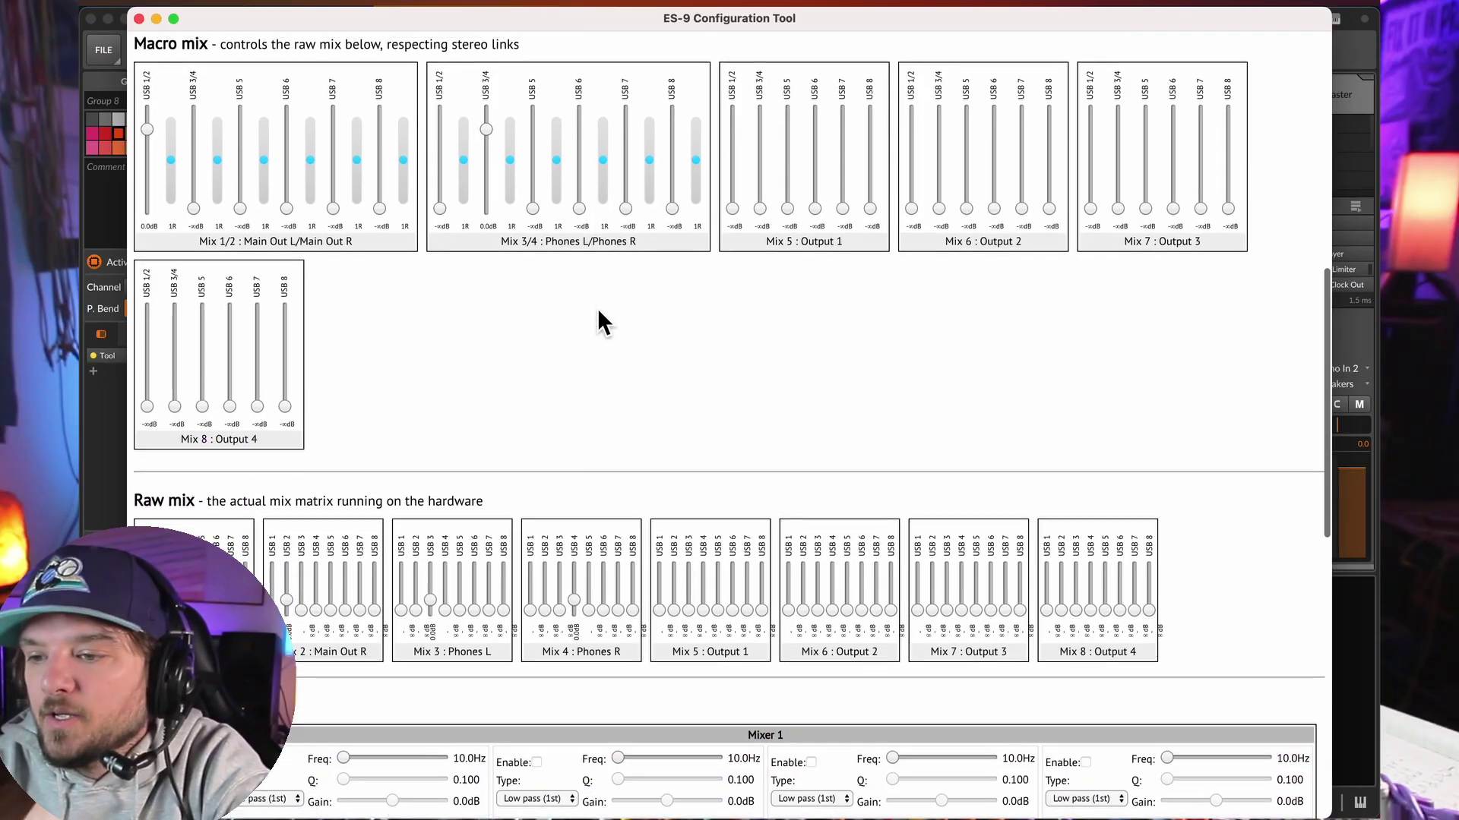
scroll(597, 308, down, 5)
scroll(600, 309, down, 3)
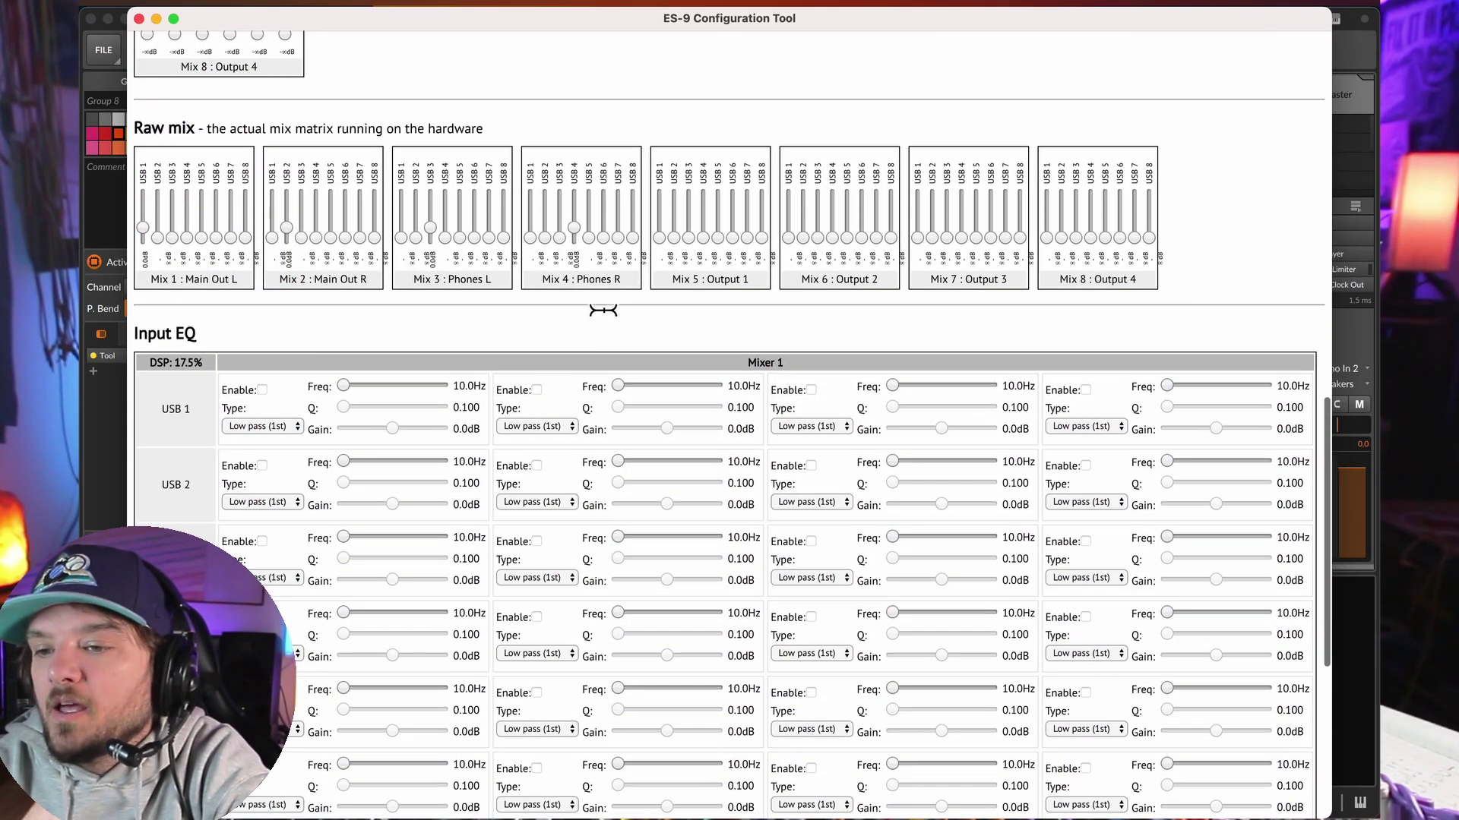
scroll(547, 221, down, 9)
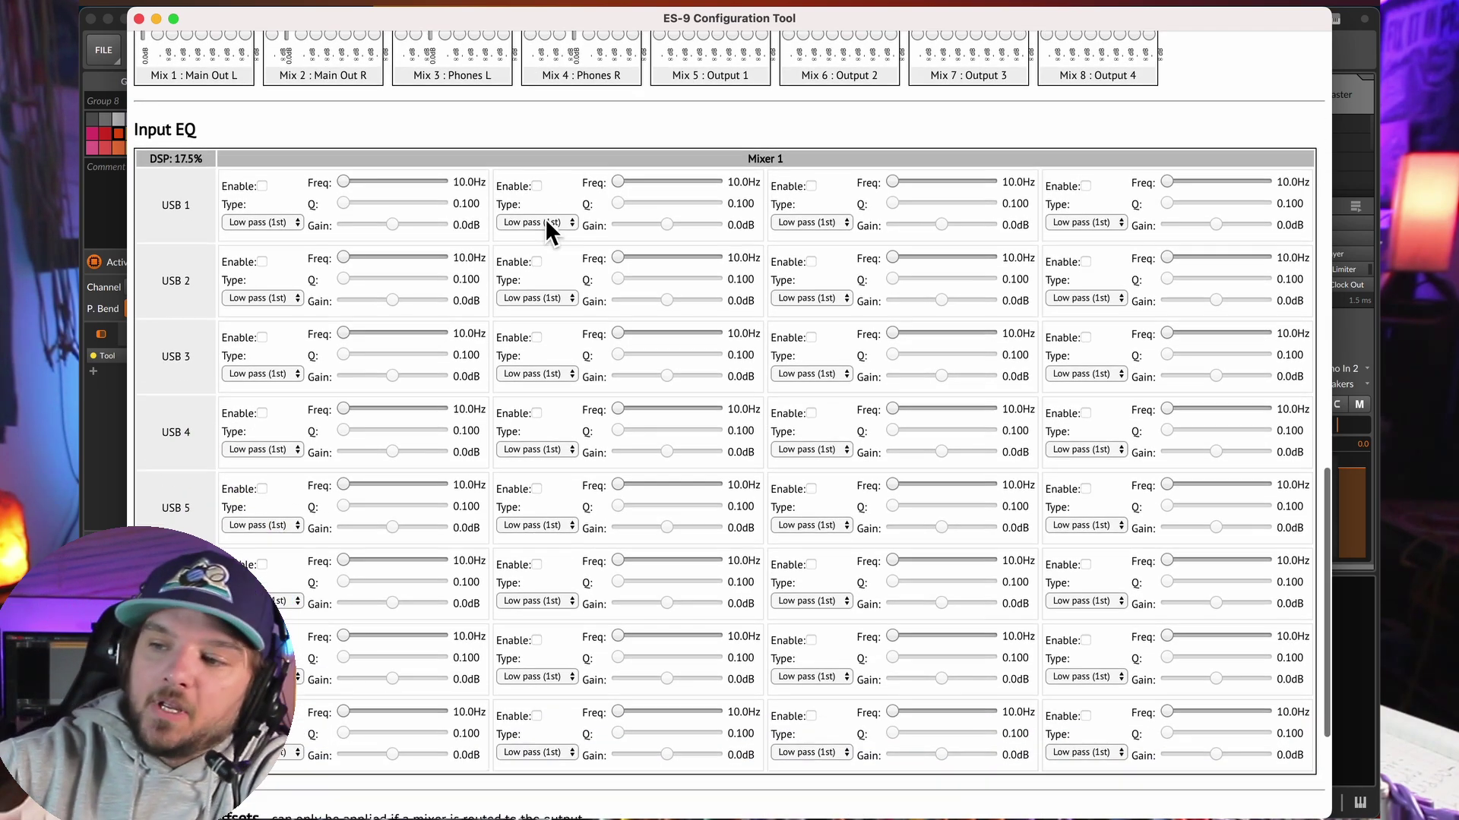
scroll(545, 221, up, 18)
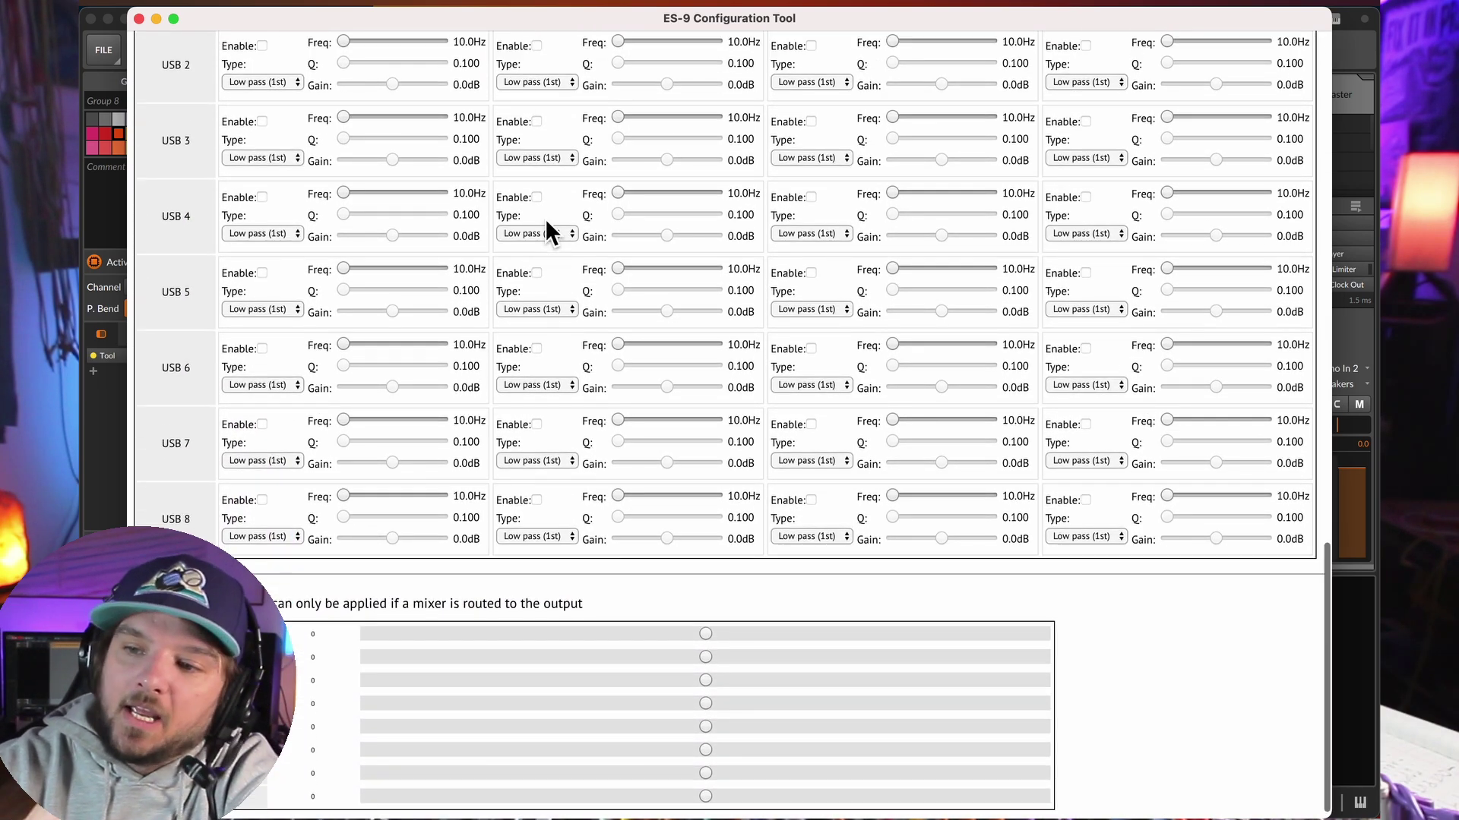
scroll(545, 220, up, 3)
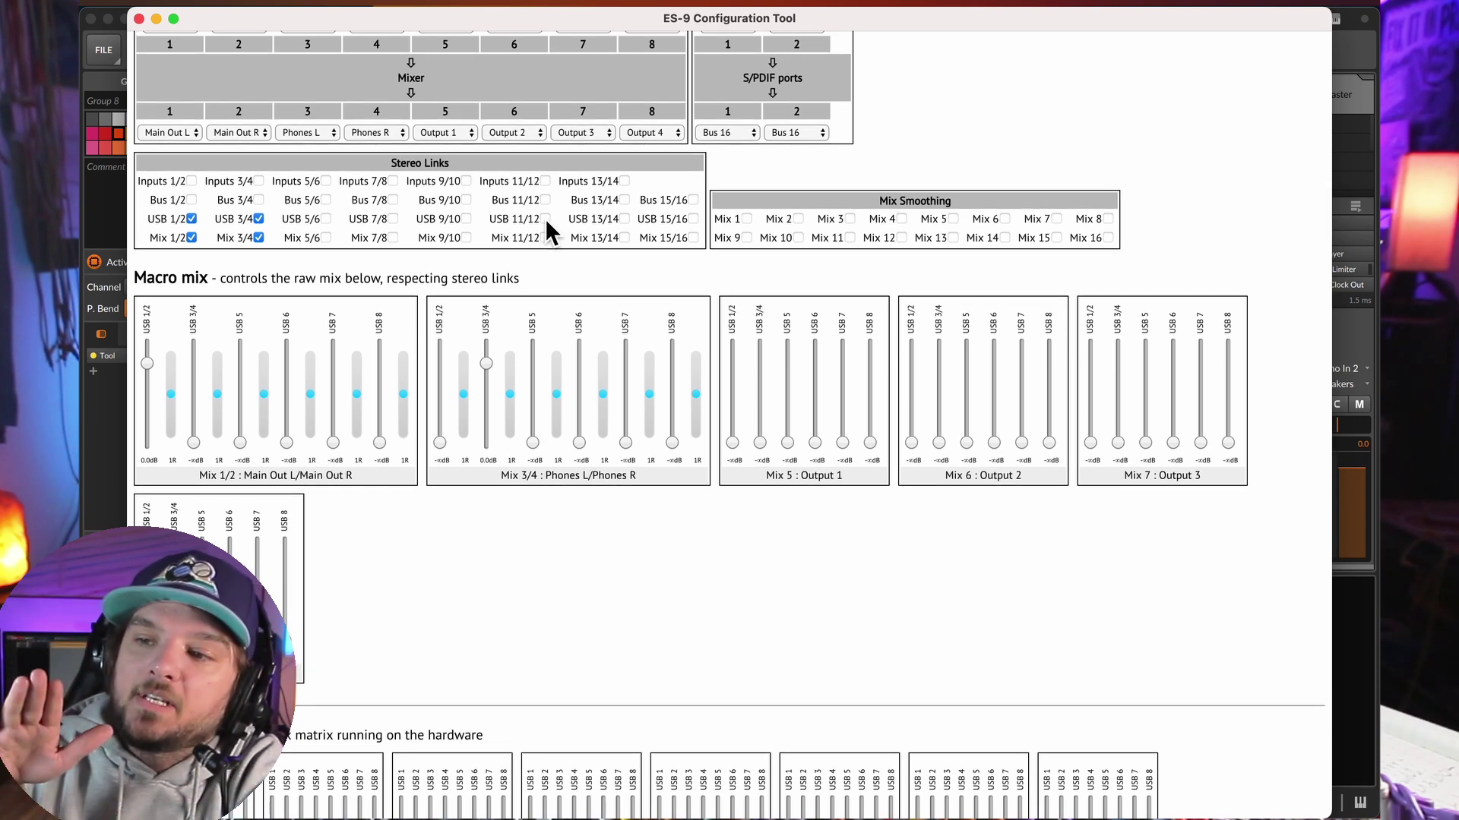
scroll(545, 219, up, 9)
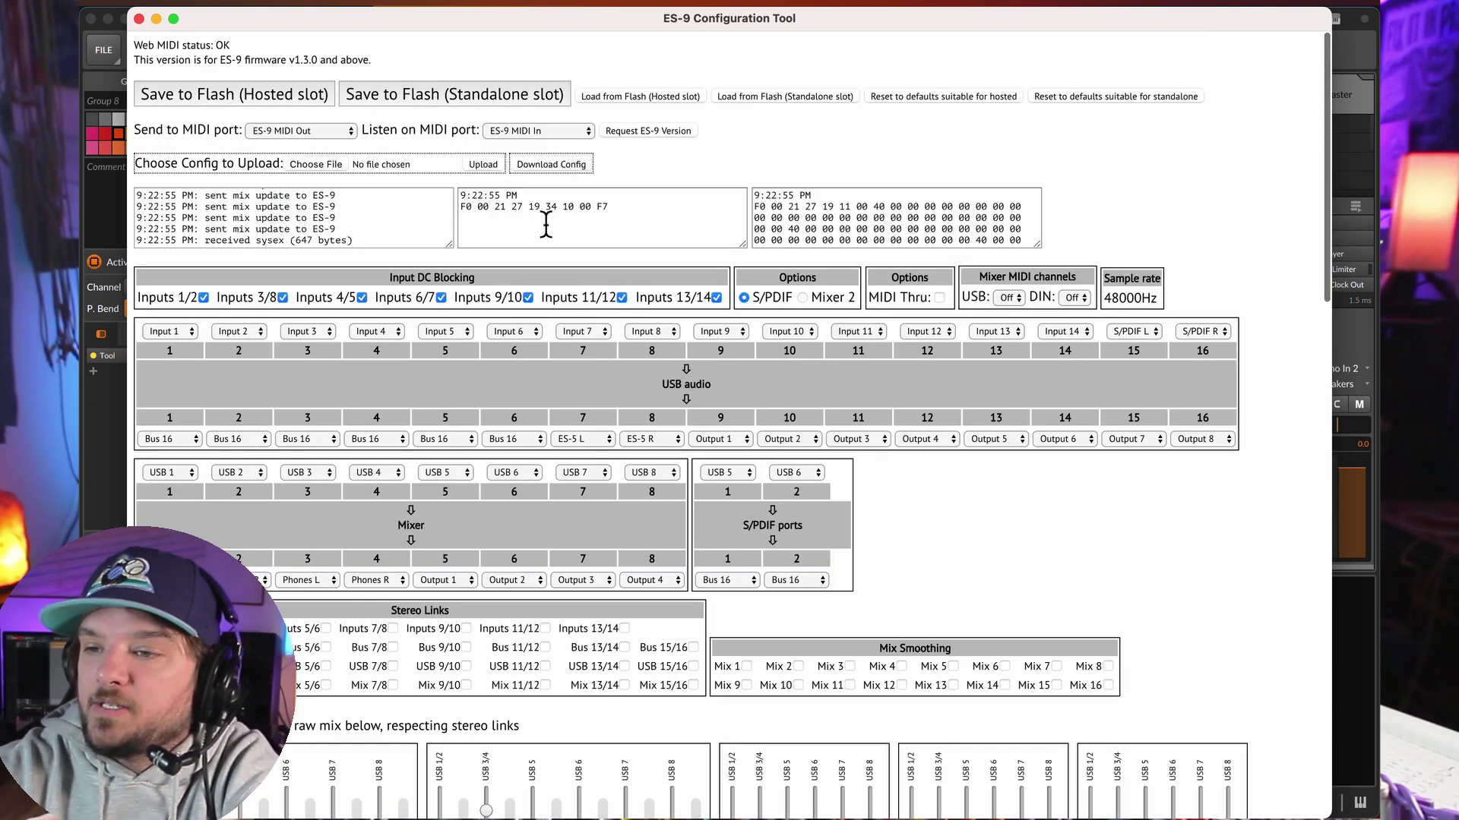
click(139, 19)
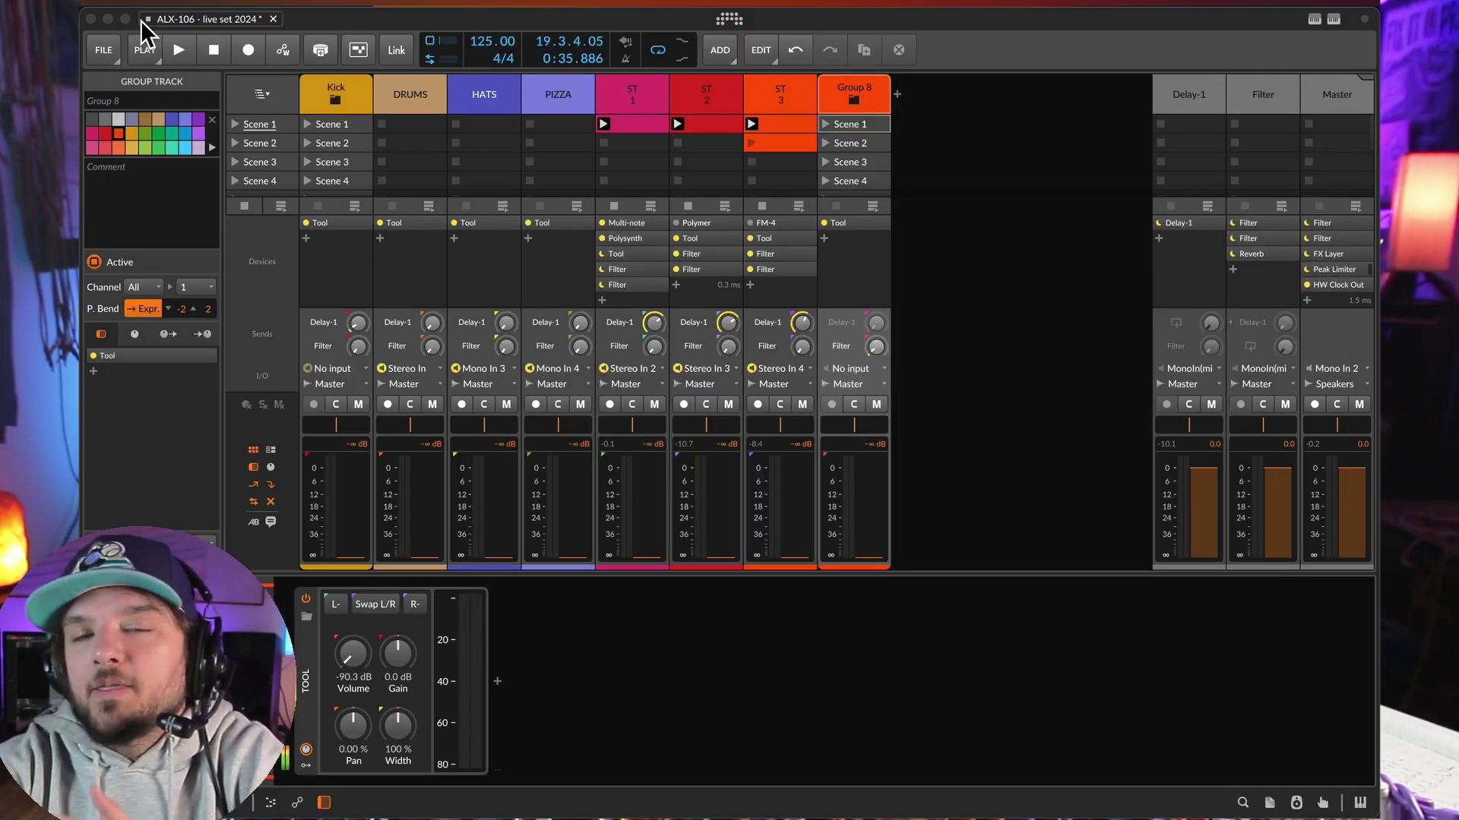